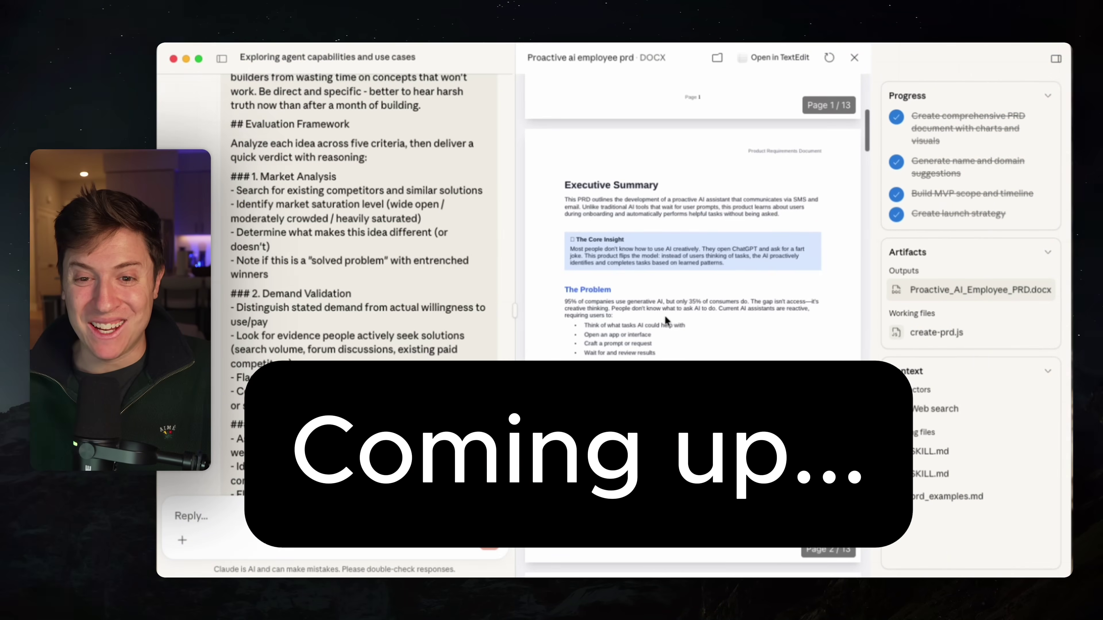
Narrow the Excalidraw window so the Claude vs Claude Code vs Cowork comparison board fits fully.
scroll(665, 314, down, 15)
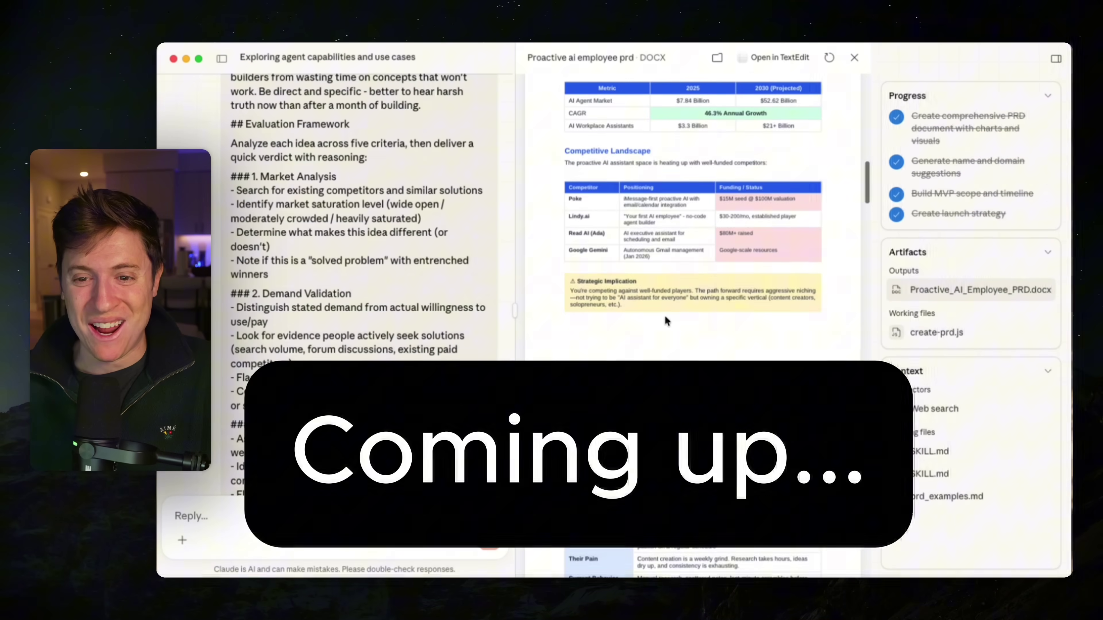
scroll(666, 317, down, 12)
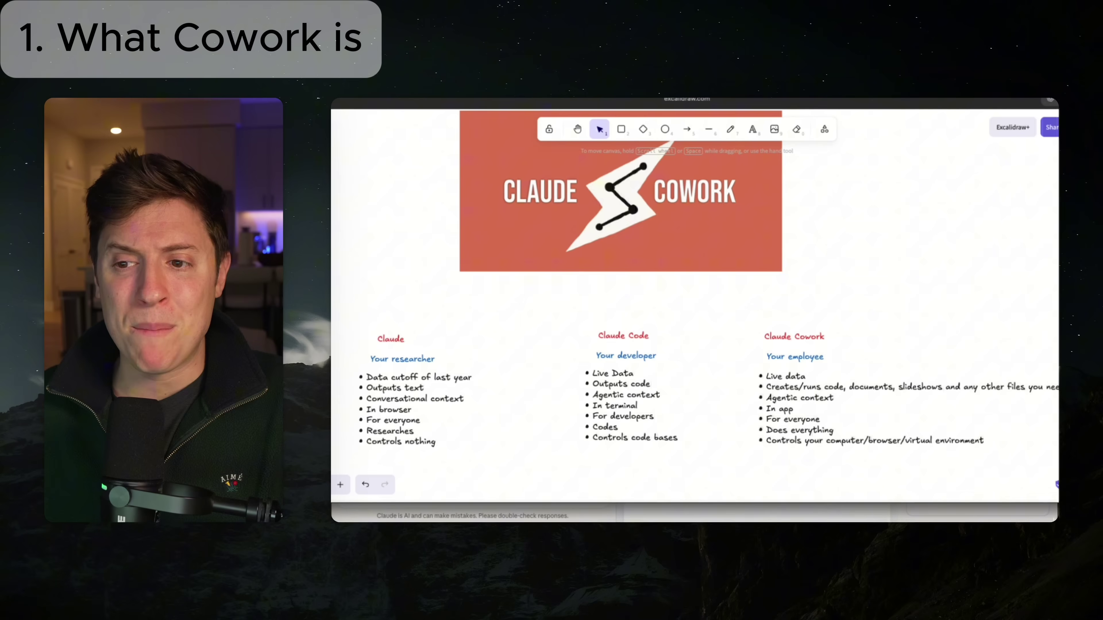
drag(1101, 263, 1055, 262)
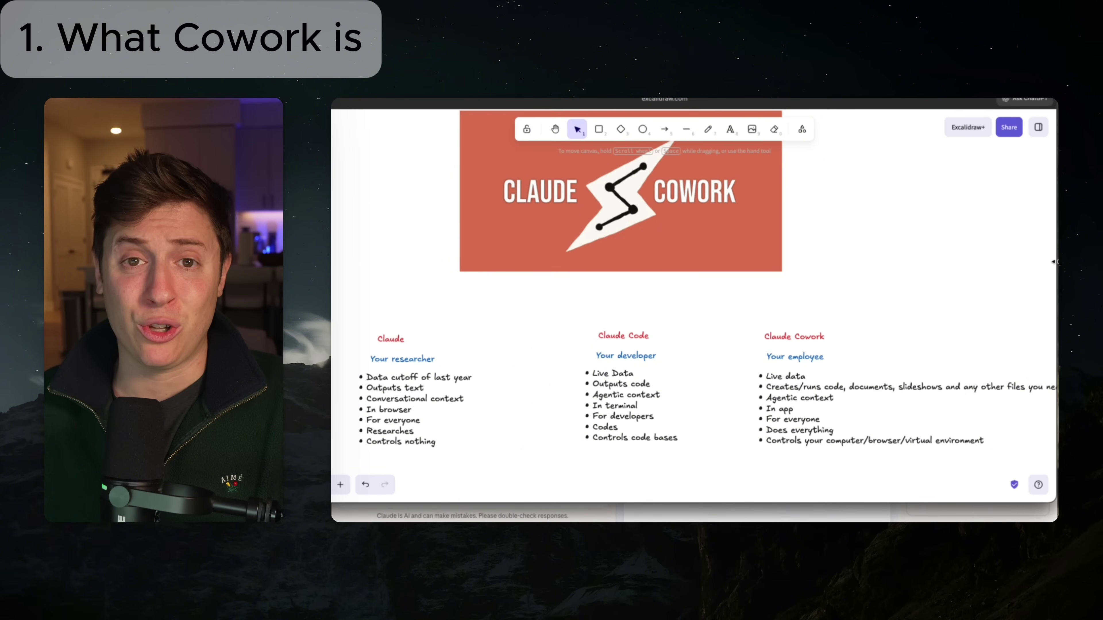
scroll(723, 436, down, 1)
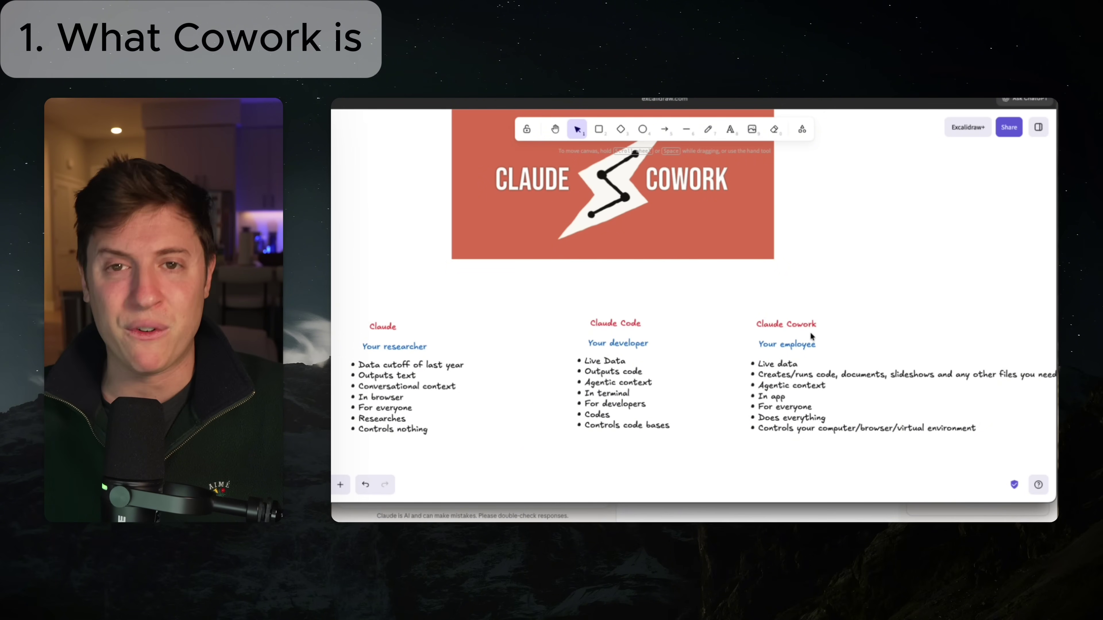
Leave the comparison board and return to the Cowork task with its failing PRD preview.
scroll(825, 339, down, 1)
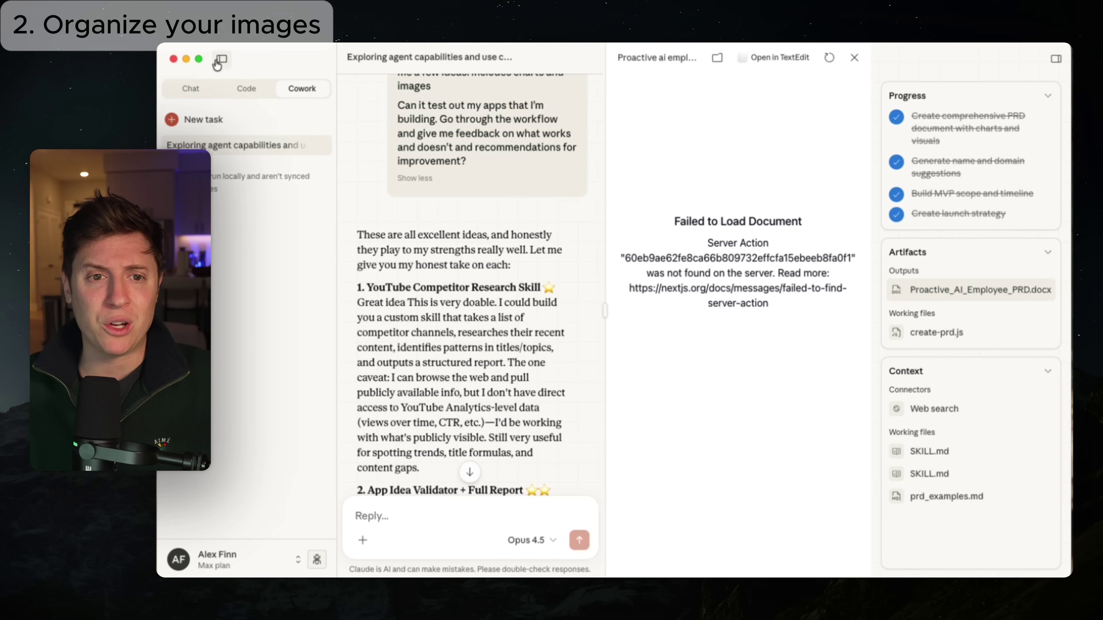
Collapse the sidebar and bring up an empty new Cowork task page.
click(222, 58)
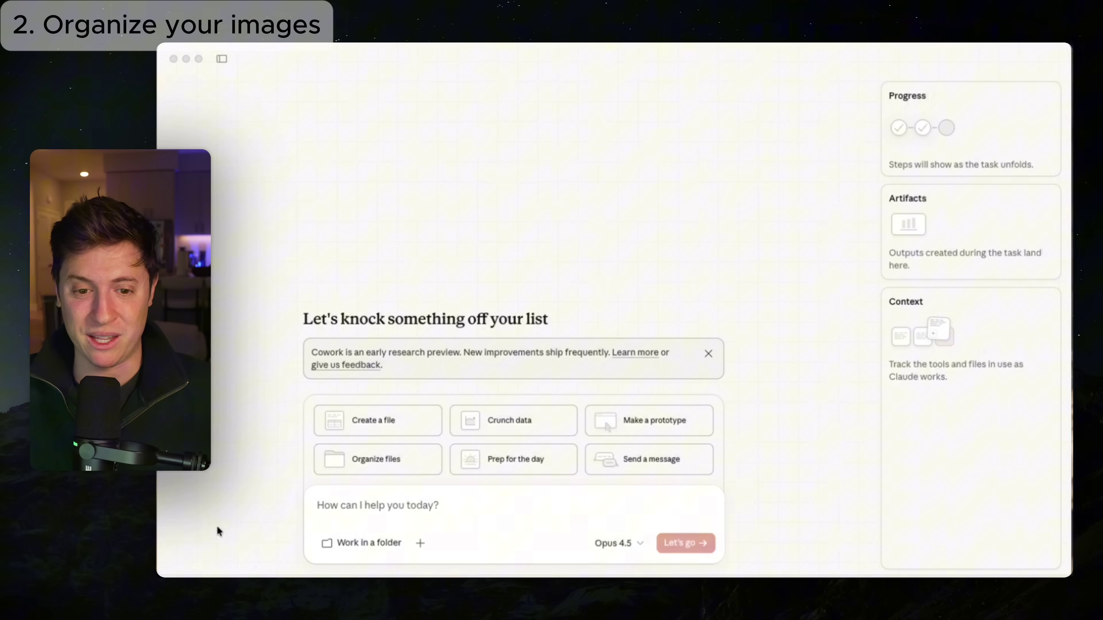
Give Cowork access to Downloads and submit the request to gather all images into a new Images folder.
click(343, 547)
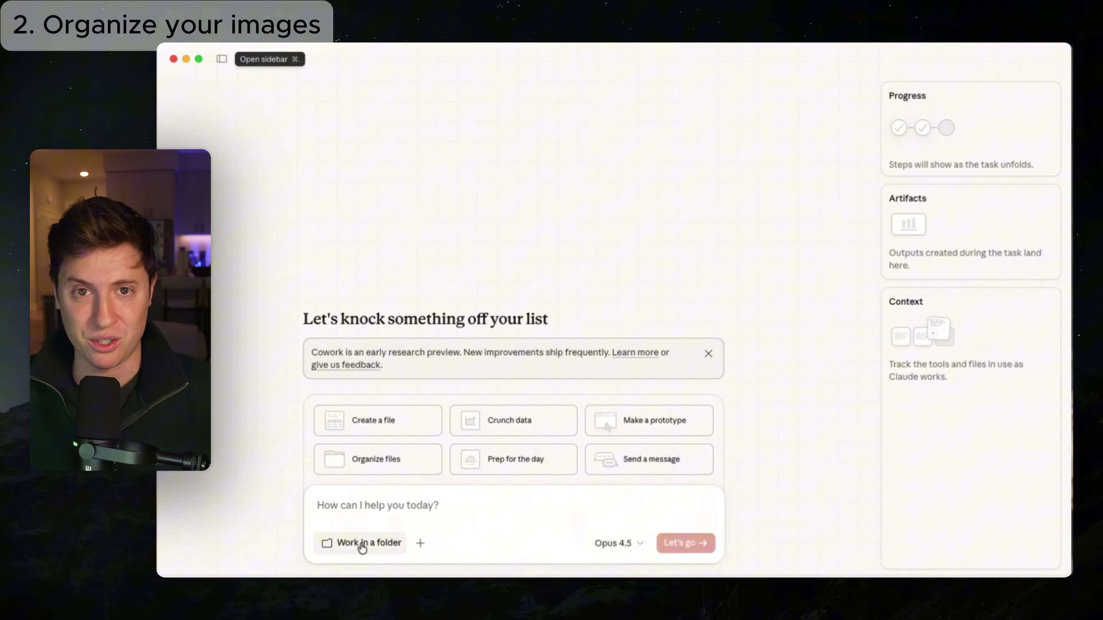
click(361, 546)
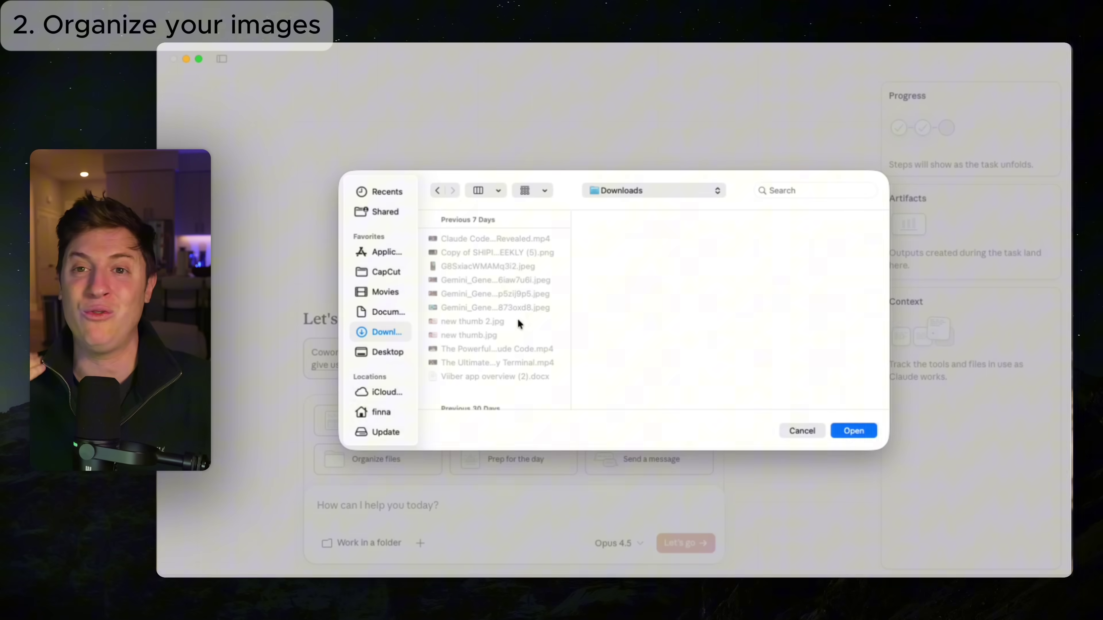
click(865, 431)
key(Return)
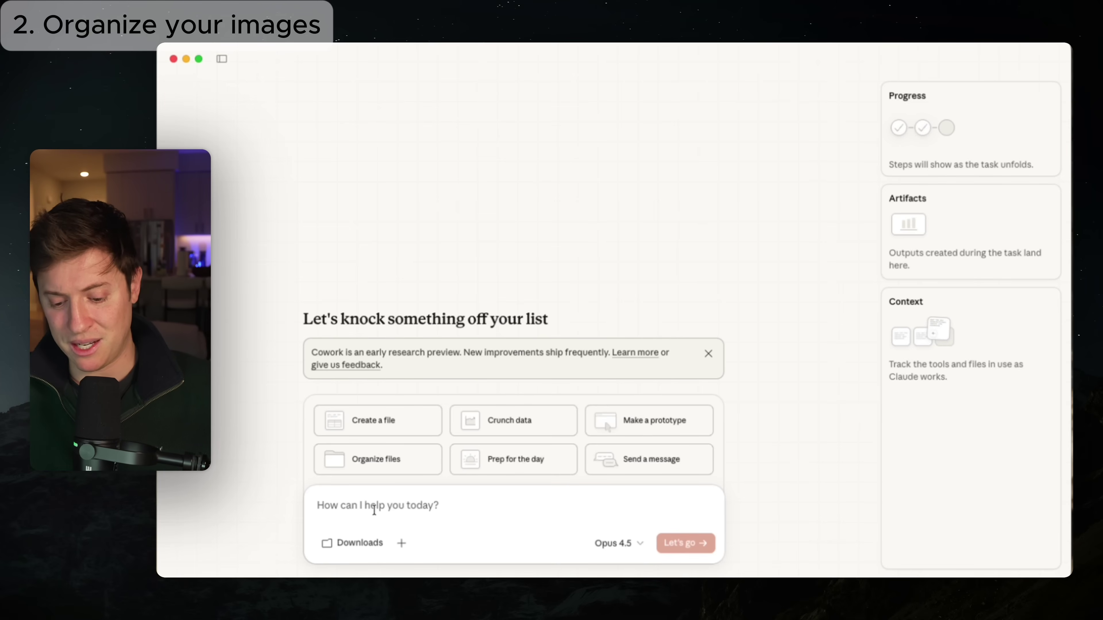
text(Go into this downloads folder, take all the images and screenshots, and put them into a new 'Images' folder. organize that images folder any way you want)
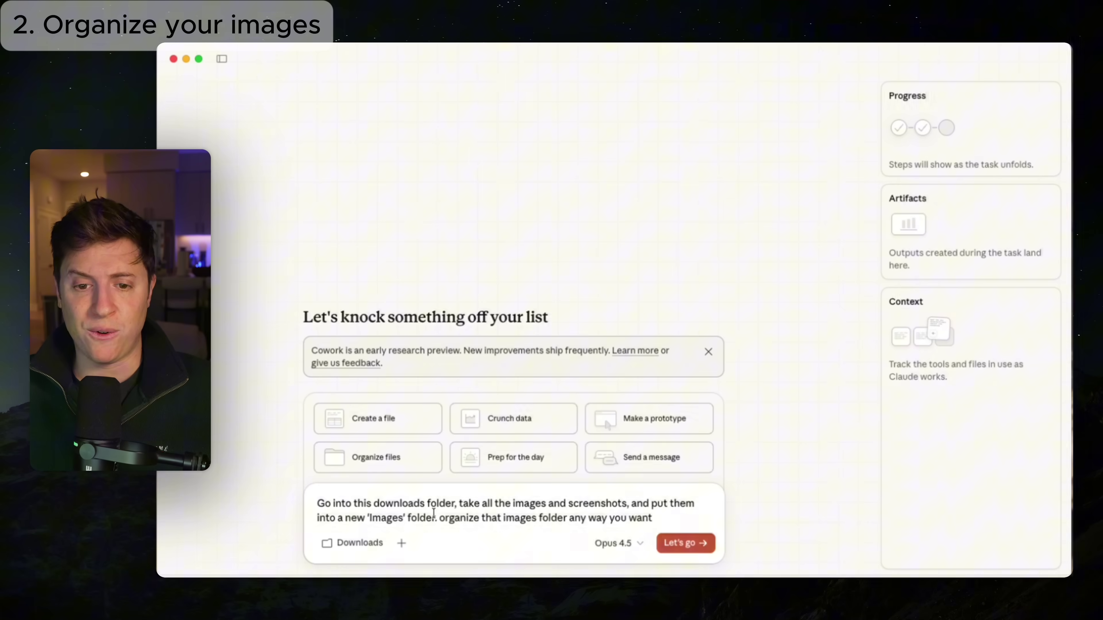
click(691, 545)
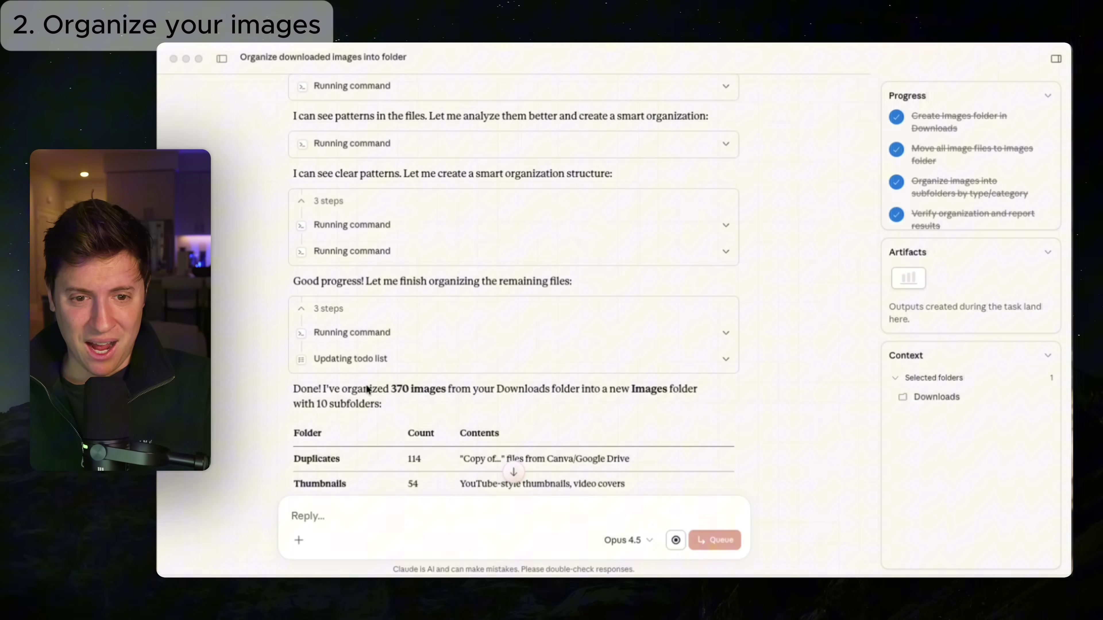
Scroll back to the 'Done!' summary of 370 images sorted into 10 subfolders.
scroll(397, 386, down, 5)
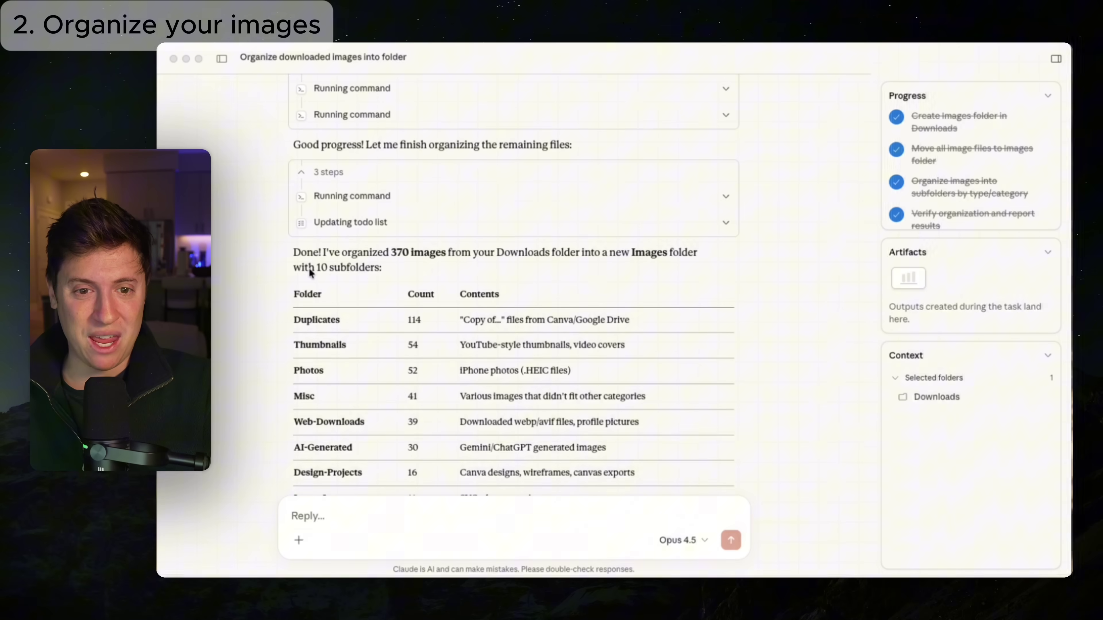
scroll(307, 266, down, 3)
scroll(344, 204, down, 3)
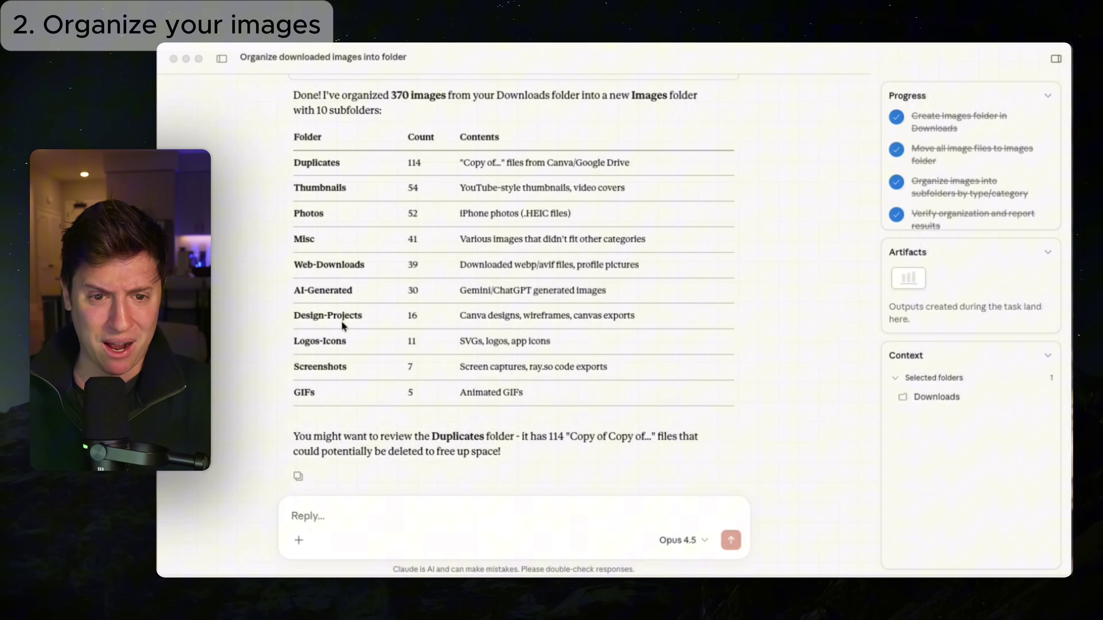
scroll(356, 380, down, 3)
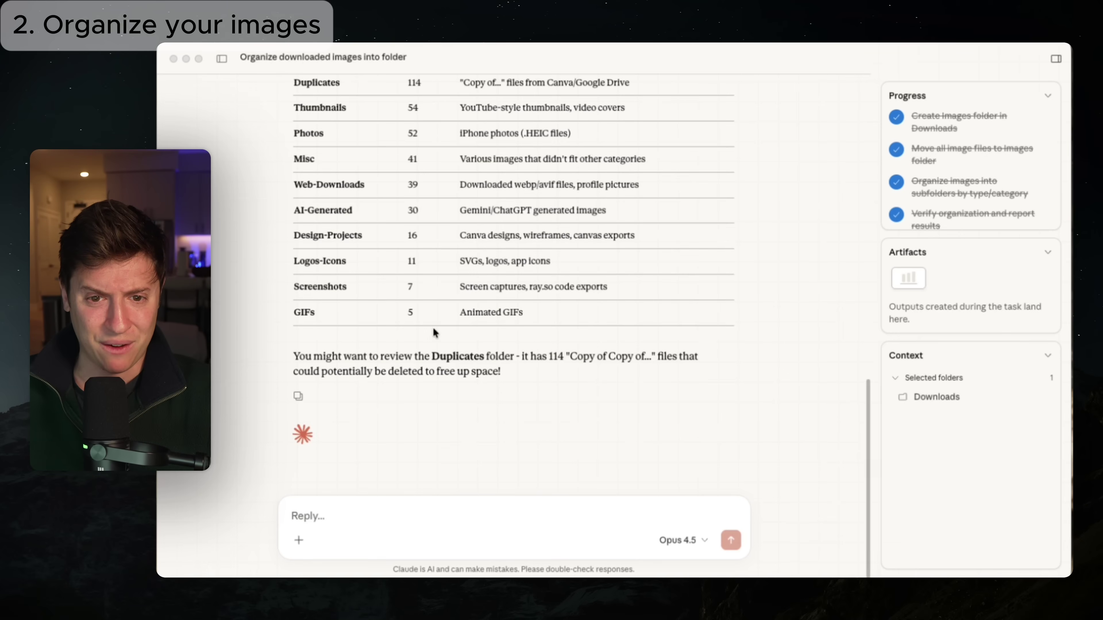
scroll(432, 327, up, 3)
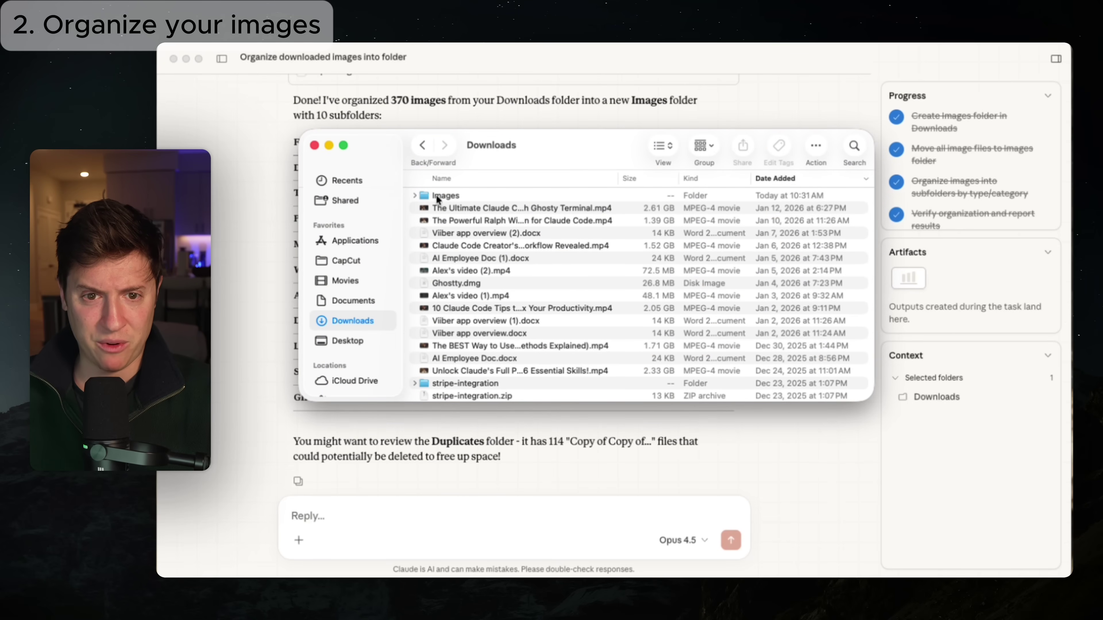
click(413, 196)
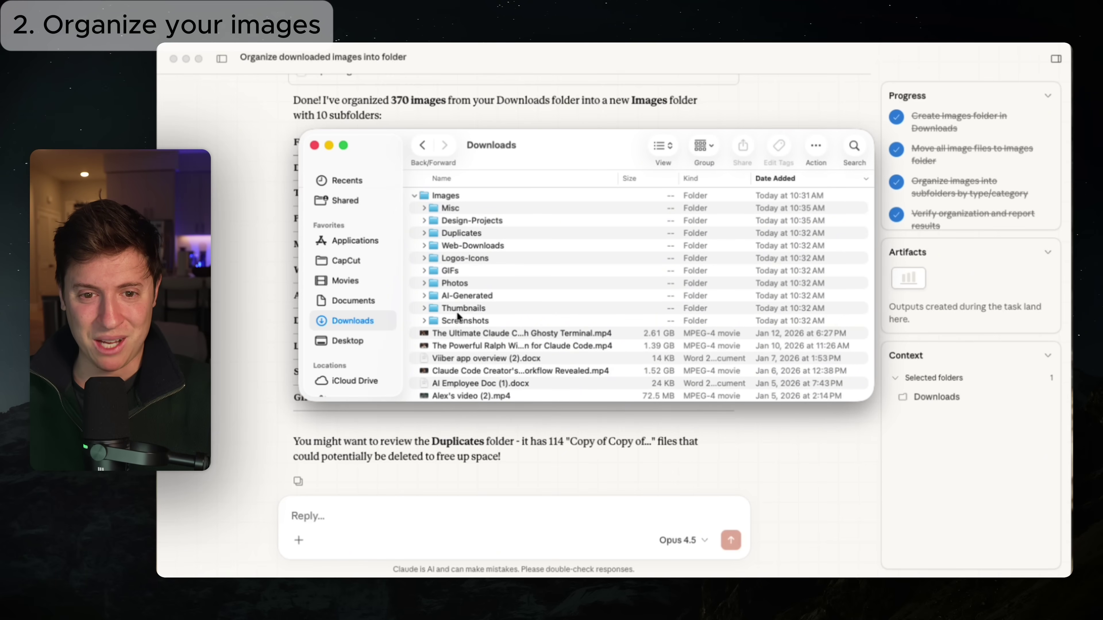
click(424, 310)
scroll(483, 290, down, 5)
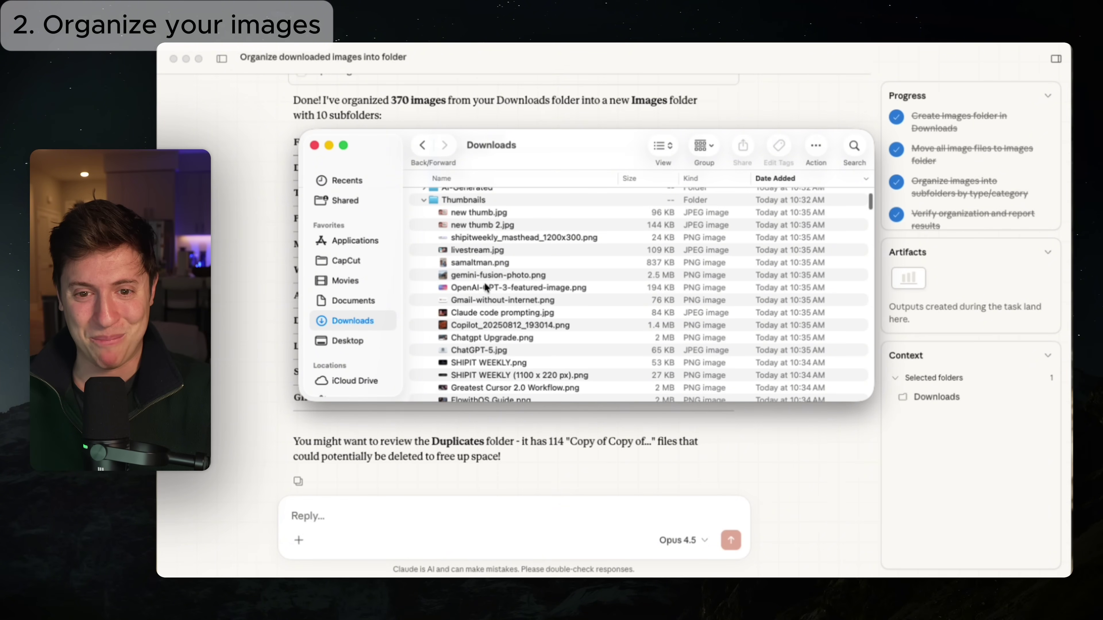
scroll(468, 211, down, 2)
scroll(469, 213, up, 3)
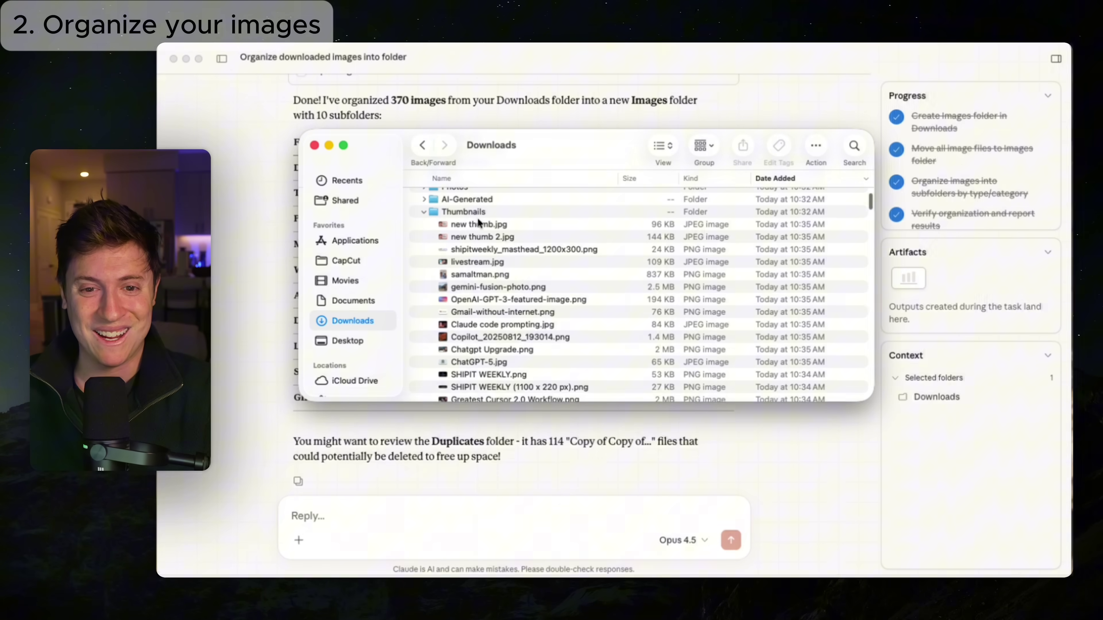
click(477, 220)
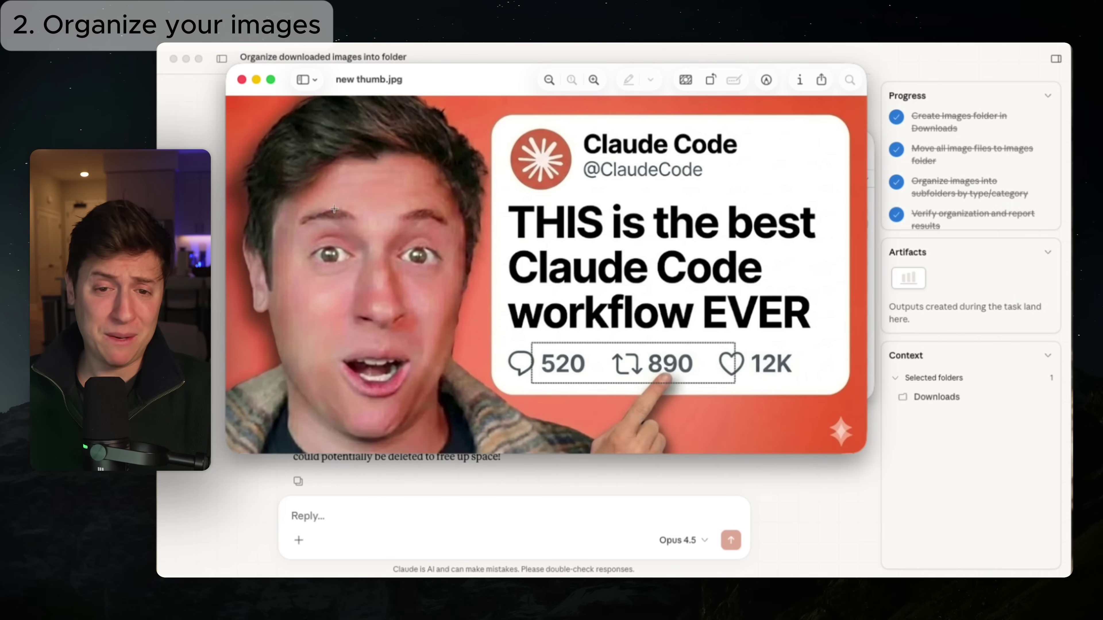
key(super+w)
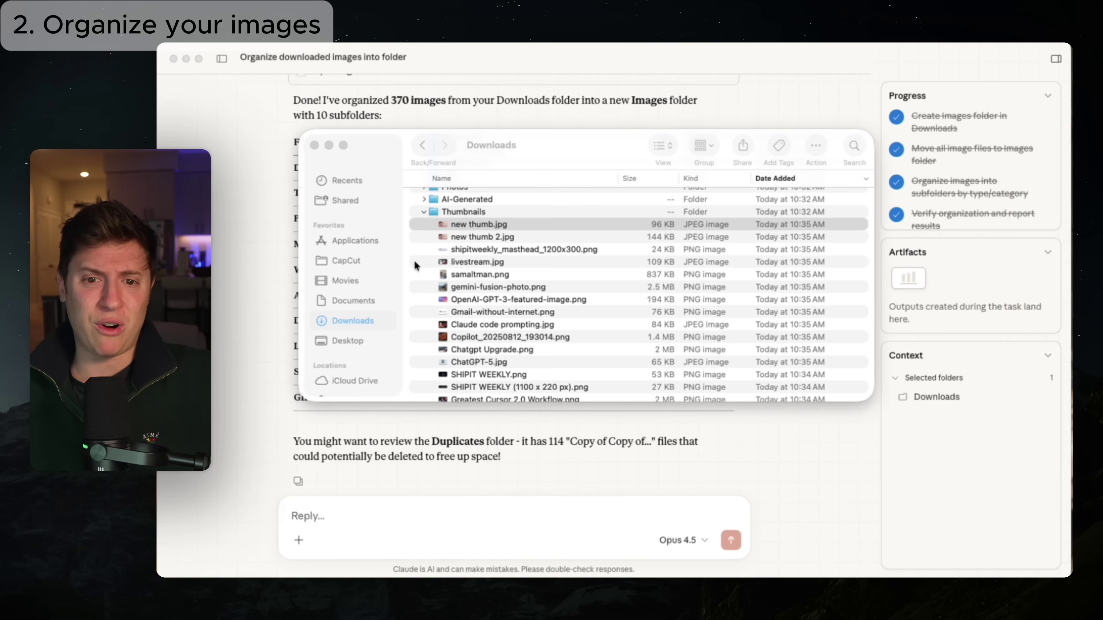
click(424, 212)
scroll(415, 204, up, 3)
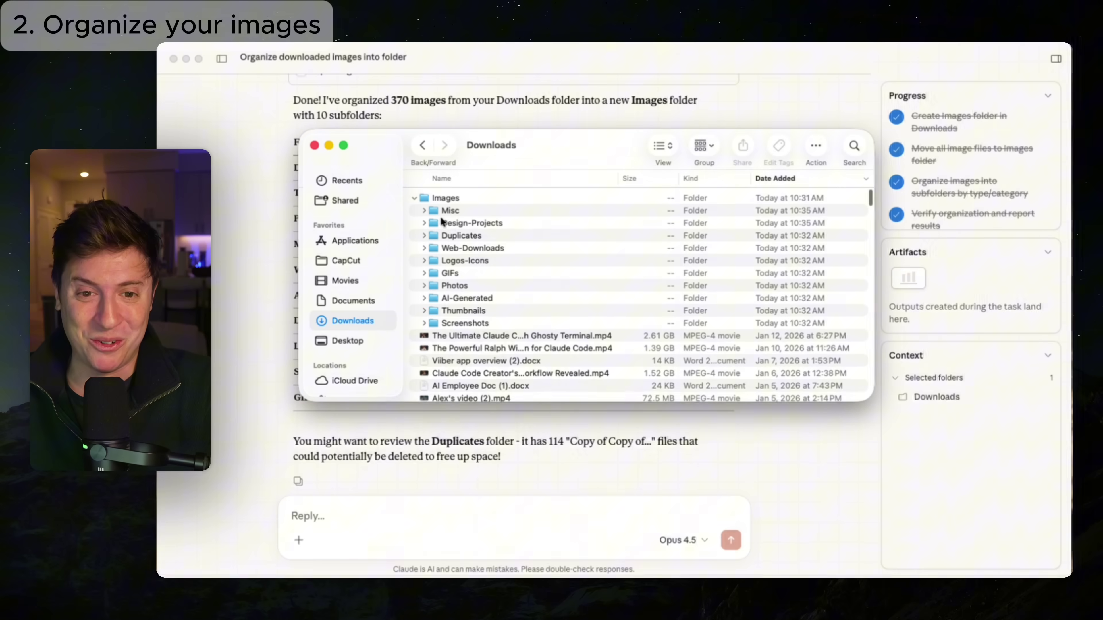
click(415, 197)
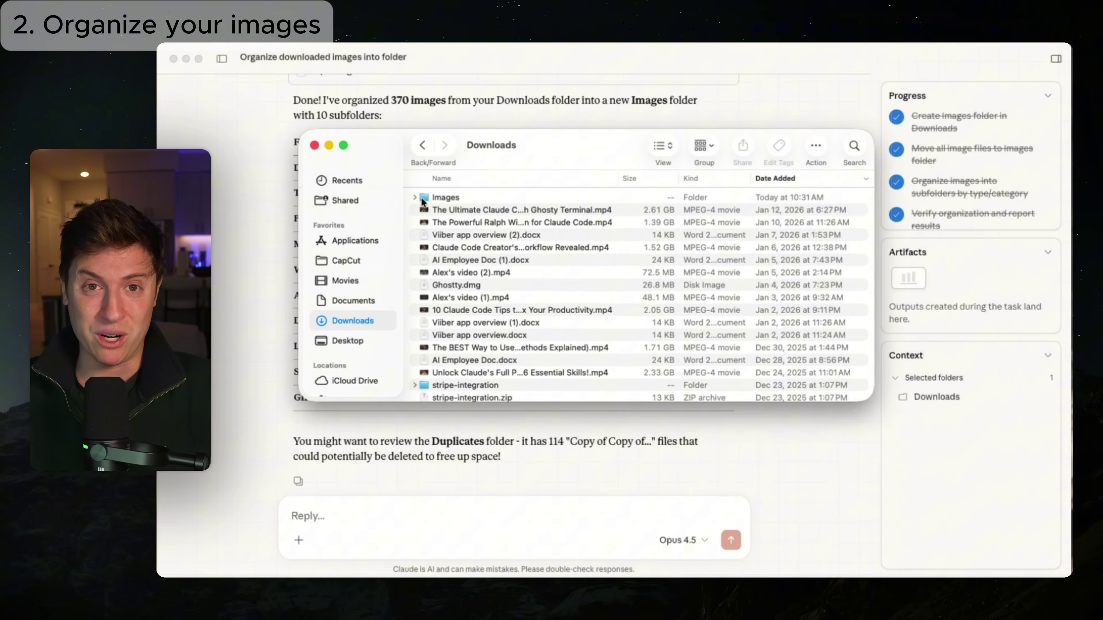
key(super+Tab)
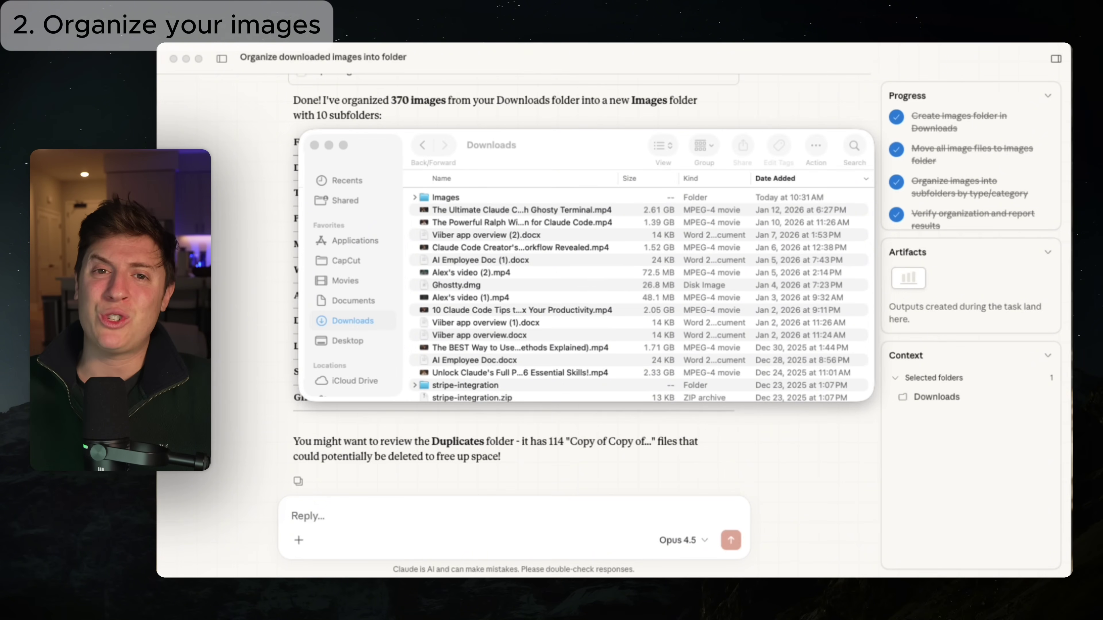
Start a fresh Cowork task in Downloads with the sidebar collapsed.
click(221, 57)
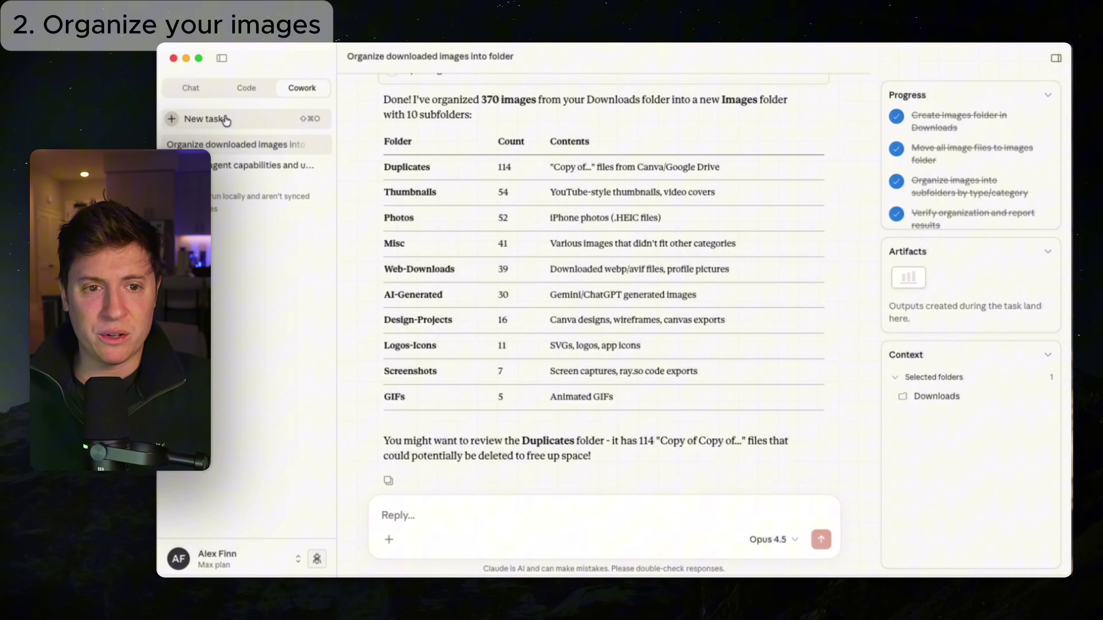
click(204, 118)
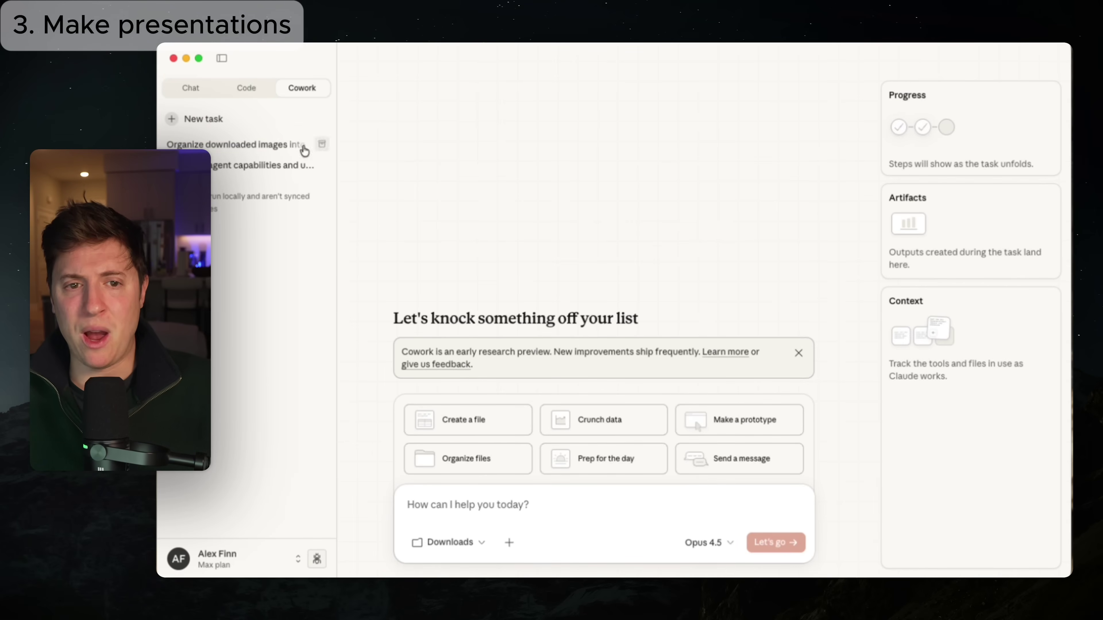
click(222, 57)
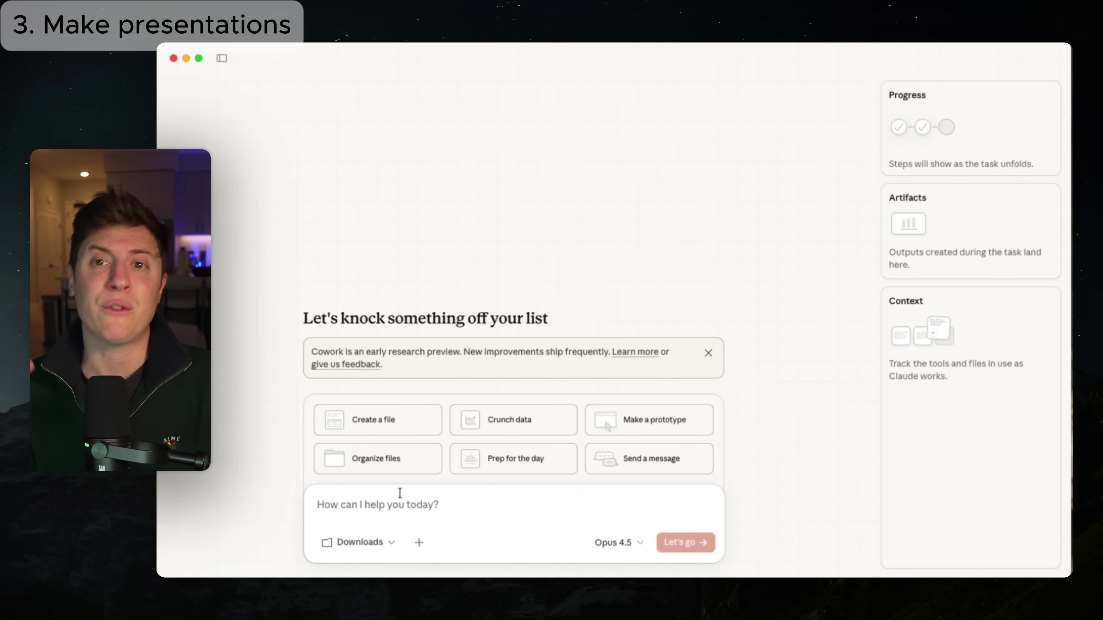
Submit the request to research Ship It Weekly and build a sponsor media kit presentation.
text(I have a newsletter with 40,000 subs called Ship It Weekly. Please go to my newsletter site alexfinn.ai and research it, then make a media kit presentation for me that I can send to potential sponsors)
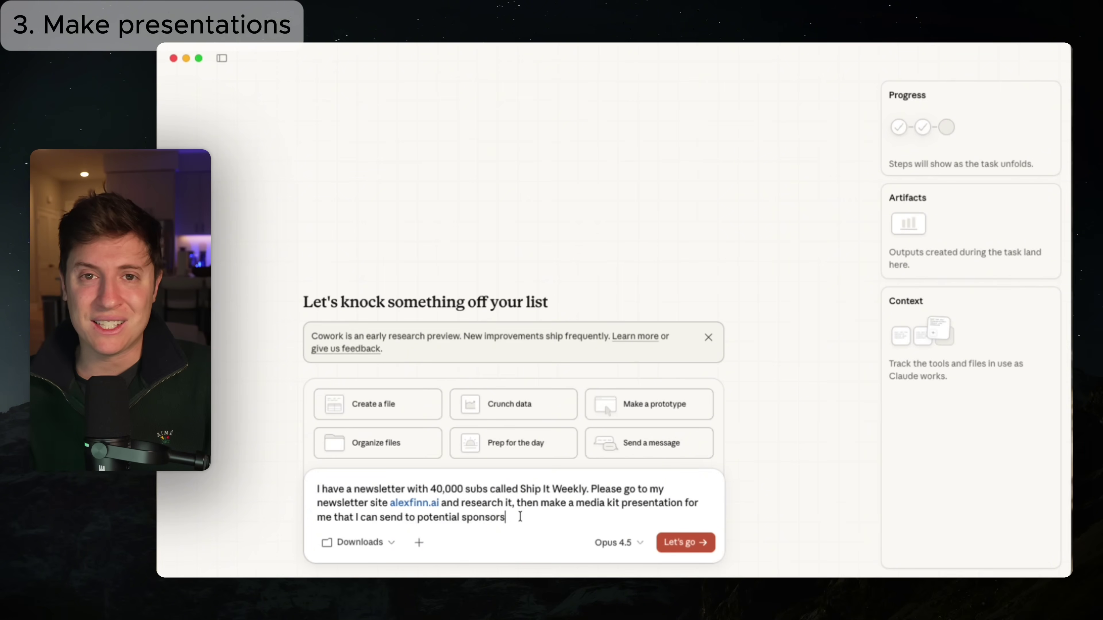
key(Return)
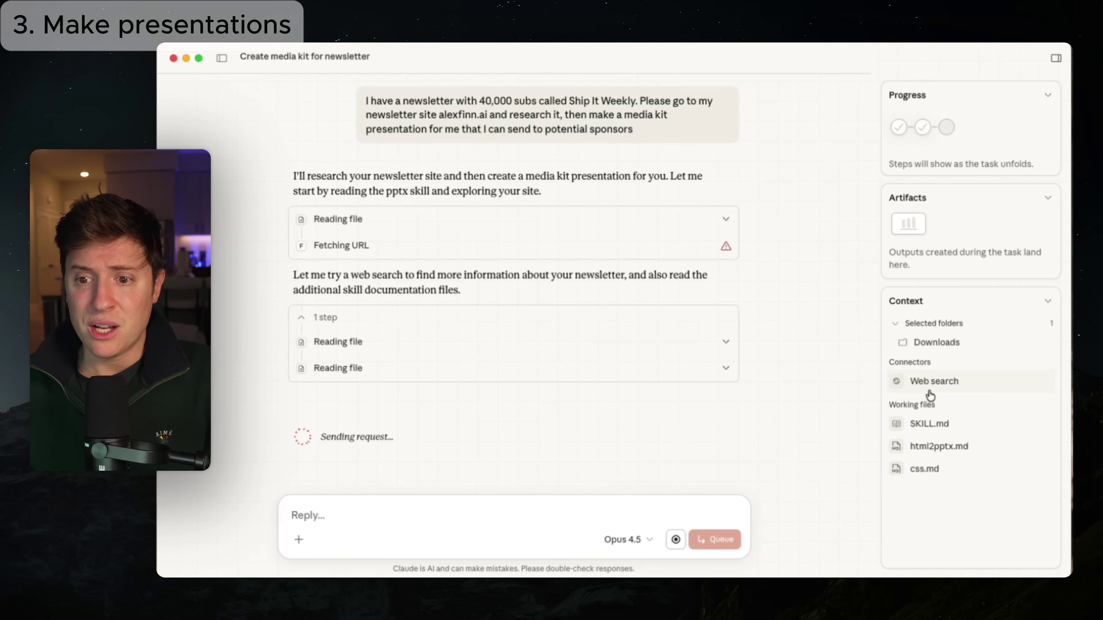
Follow Claude creating shared.css and the media kit's HTML slides in the Progress and Artifacts panels.
mouse_move(931, 385)
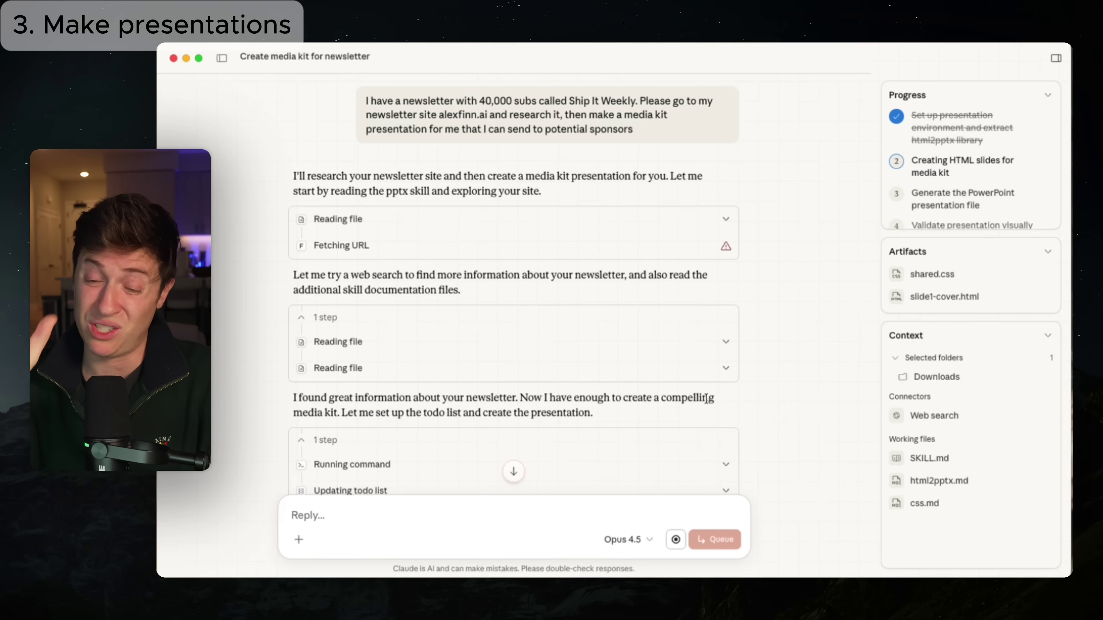
scroll(707, 397, down, 5)
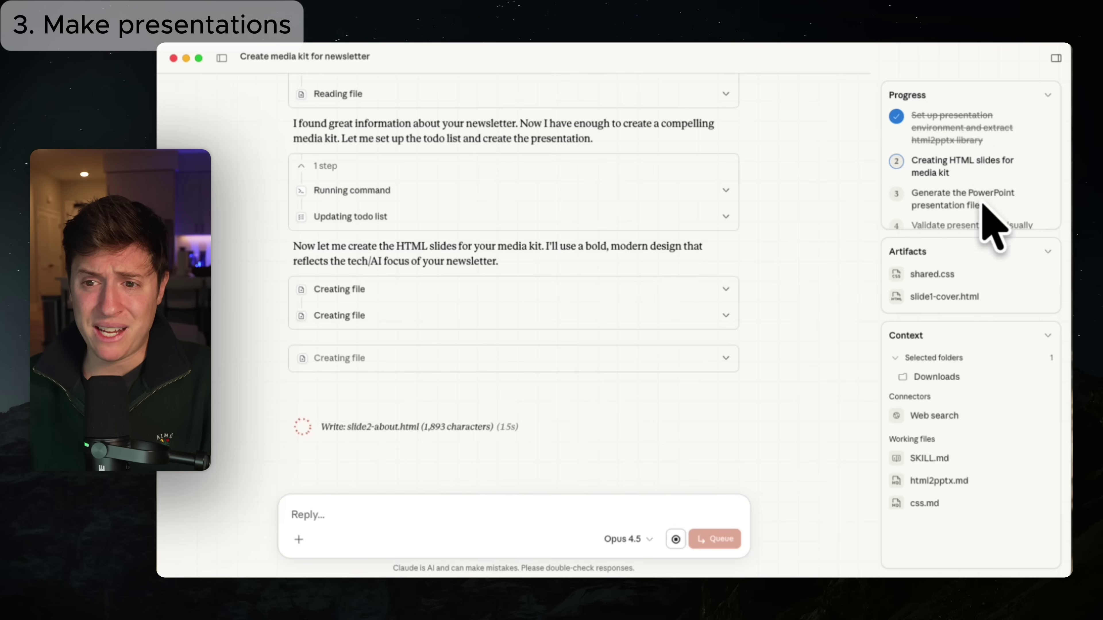
Open the finished Shipitweekly mediakit 2026 PPTX from the end of the reply.
scroll(967, 188, down, 1)
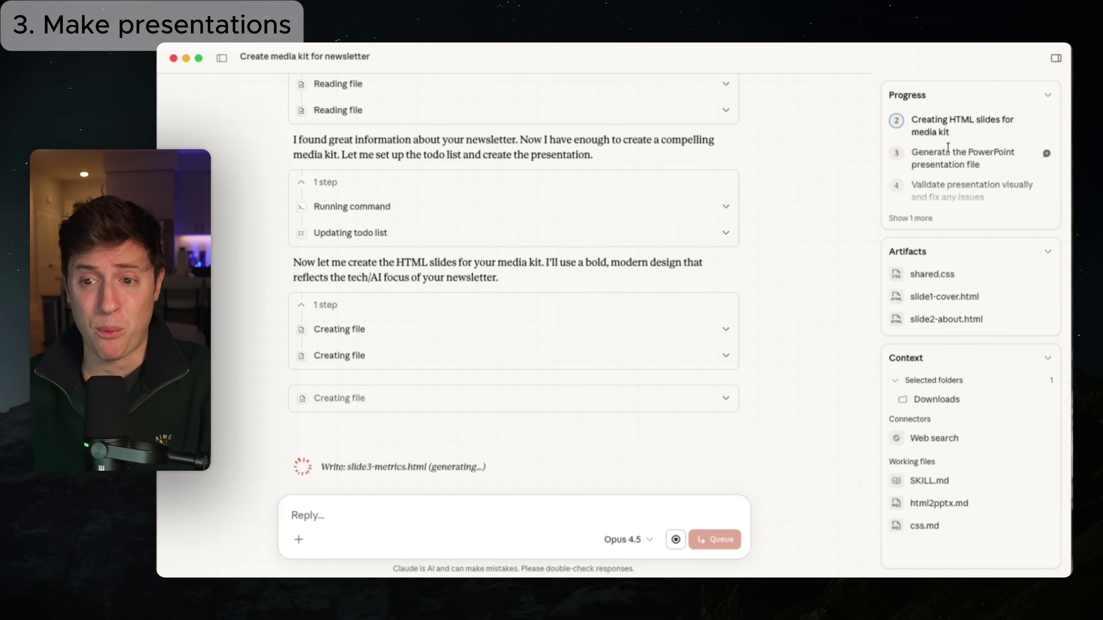
scroll(933, 178, down, 1)
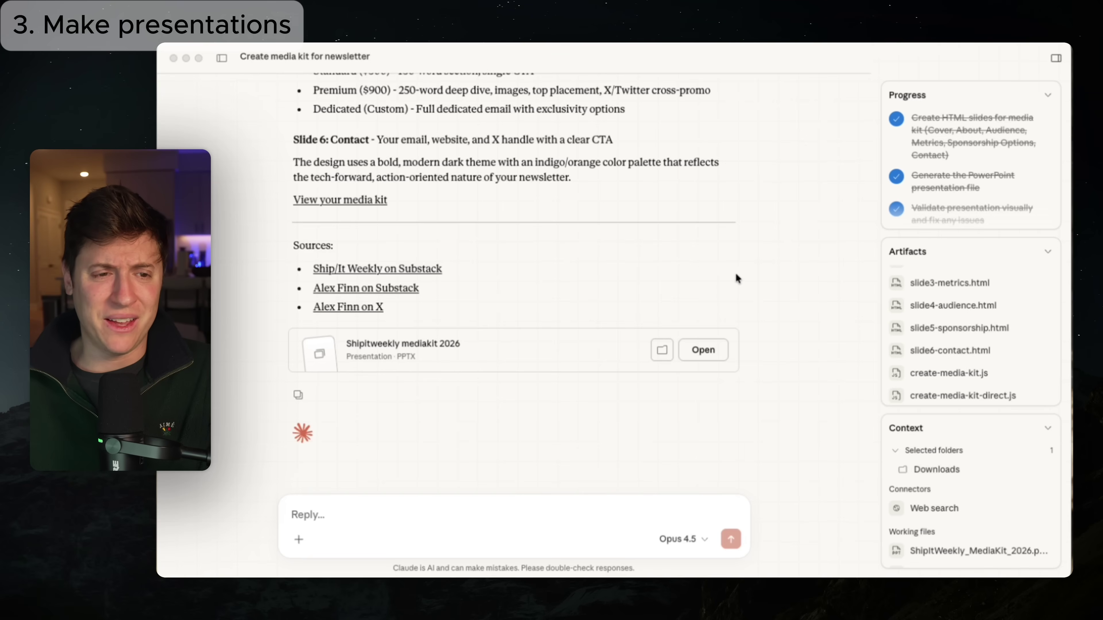
click(706, 352)
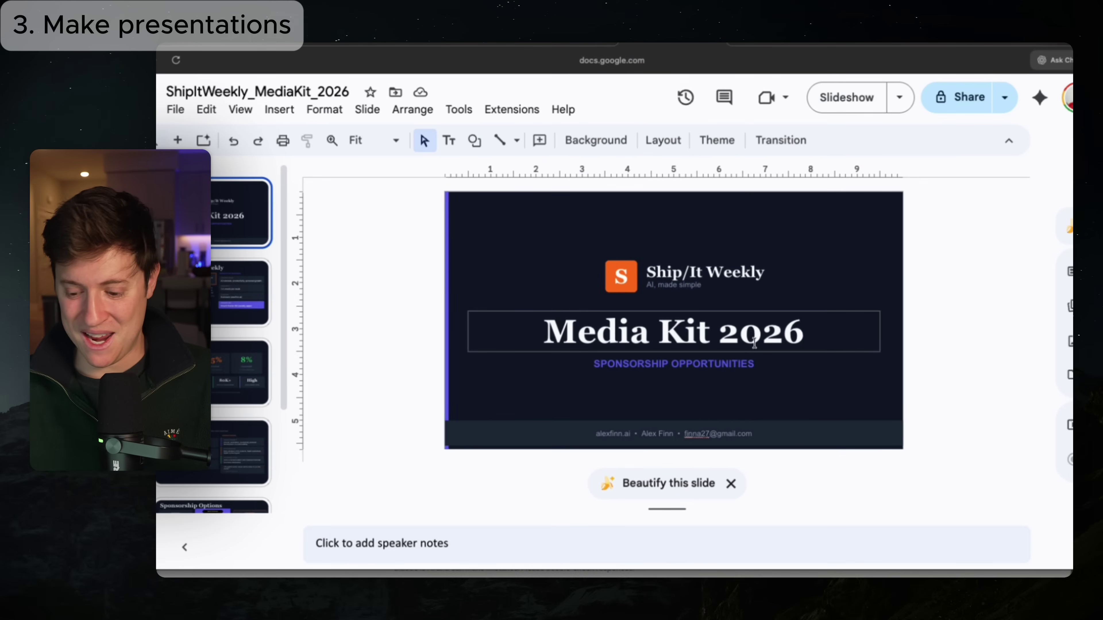
Review the deck's title, About Ship/It Weekly and By The Numbers slides in Google Slides.
scroll(754, 343, up, 2)
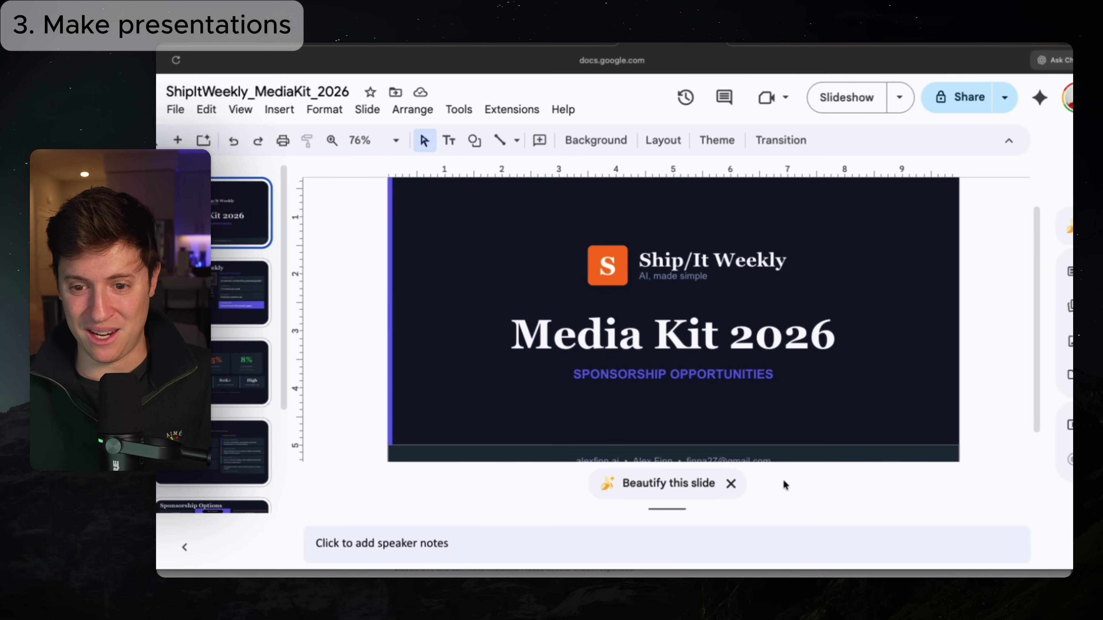
click(738, 454)
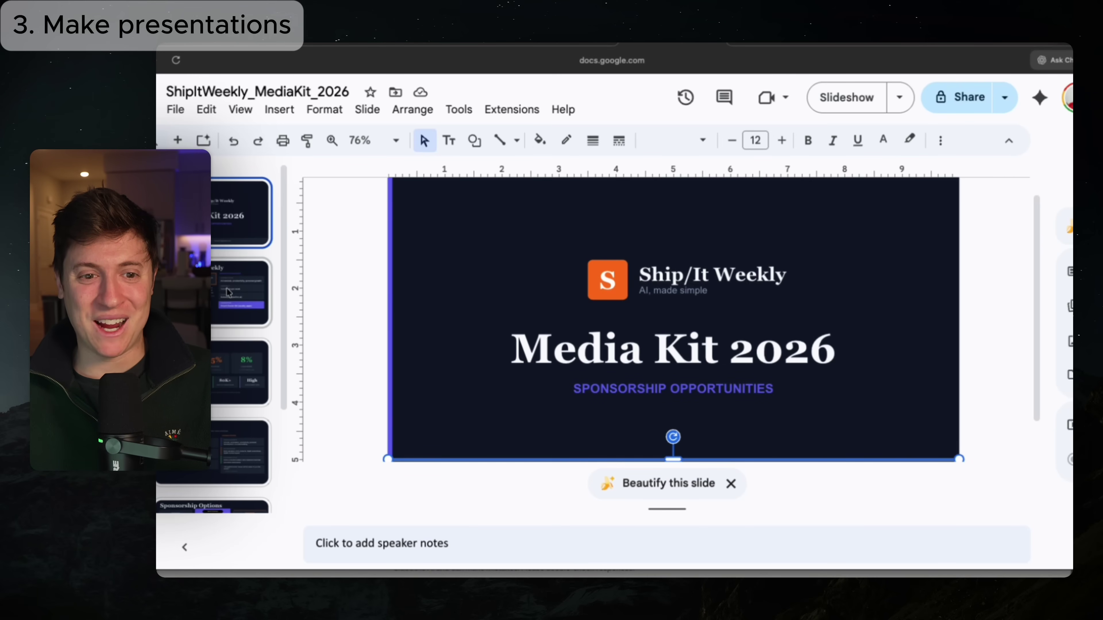
click(218, 293)
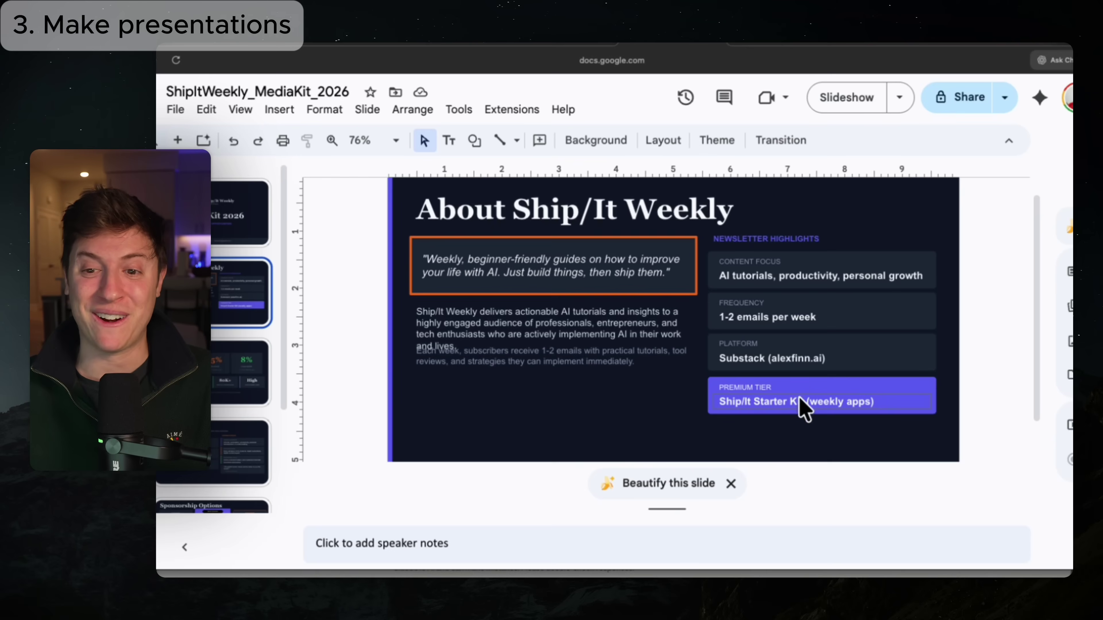
click(238, 373)
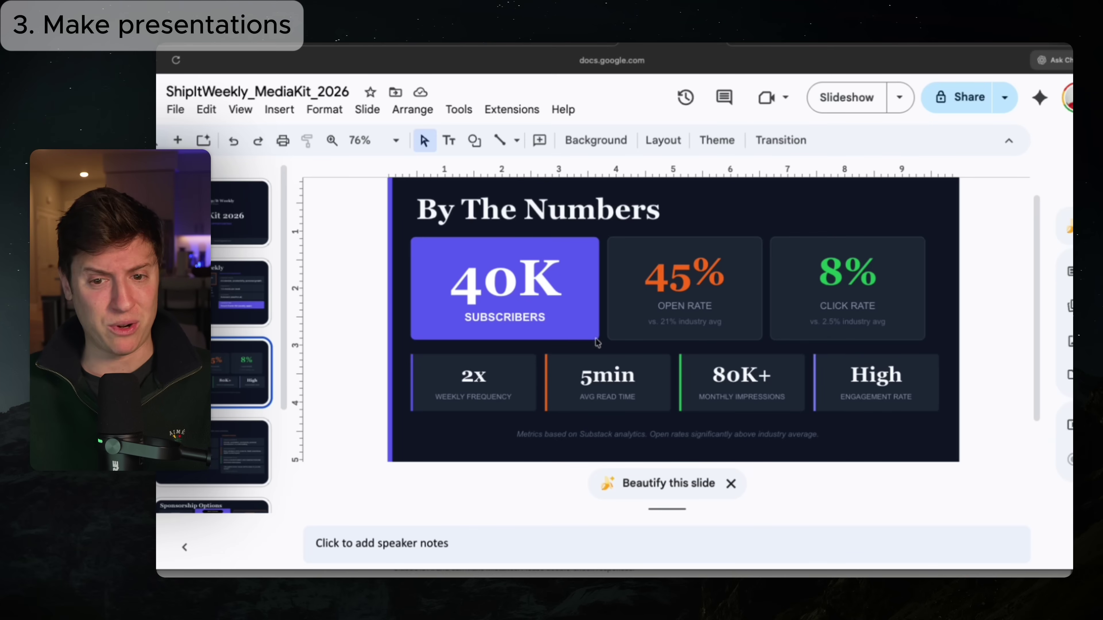
scroll(237, 391, down, 3)
Step through the Our Audience and Sponsorship Options slides to the closing Let's Work Together slide.
click(240, 345)
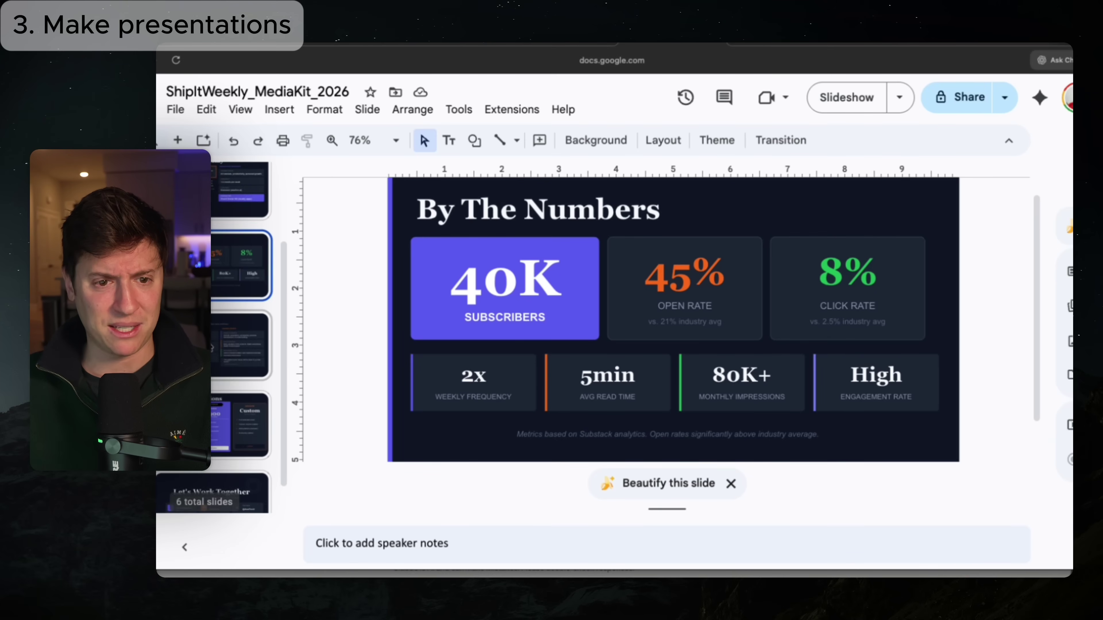
key(Down)
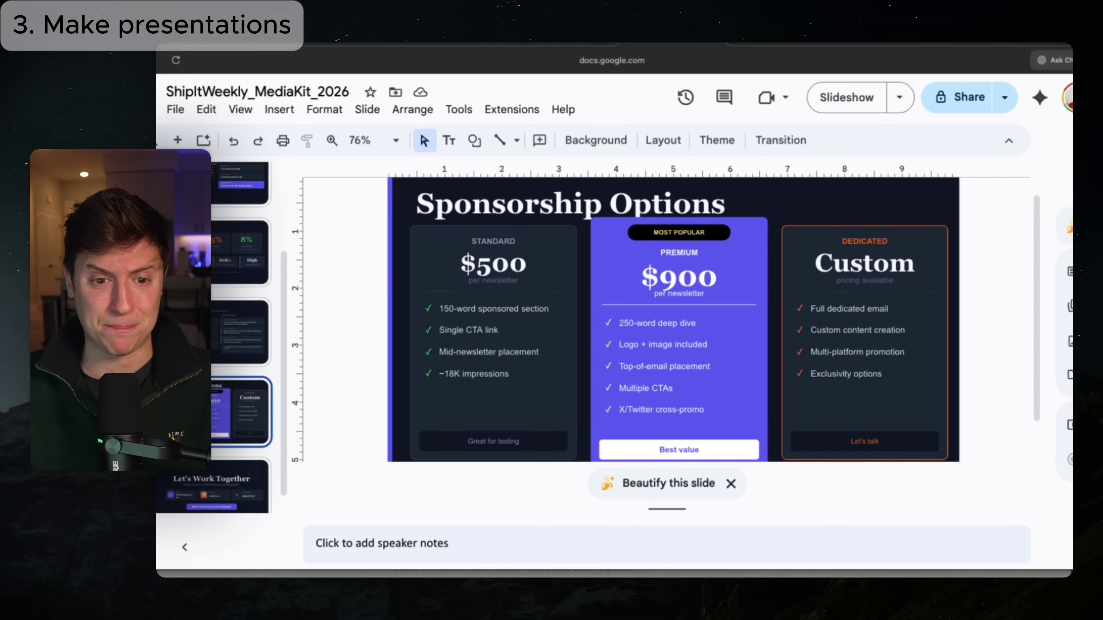
scroll(244, 347, down, 1)
click(236, 477)
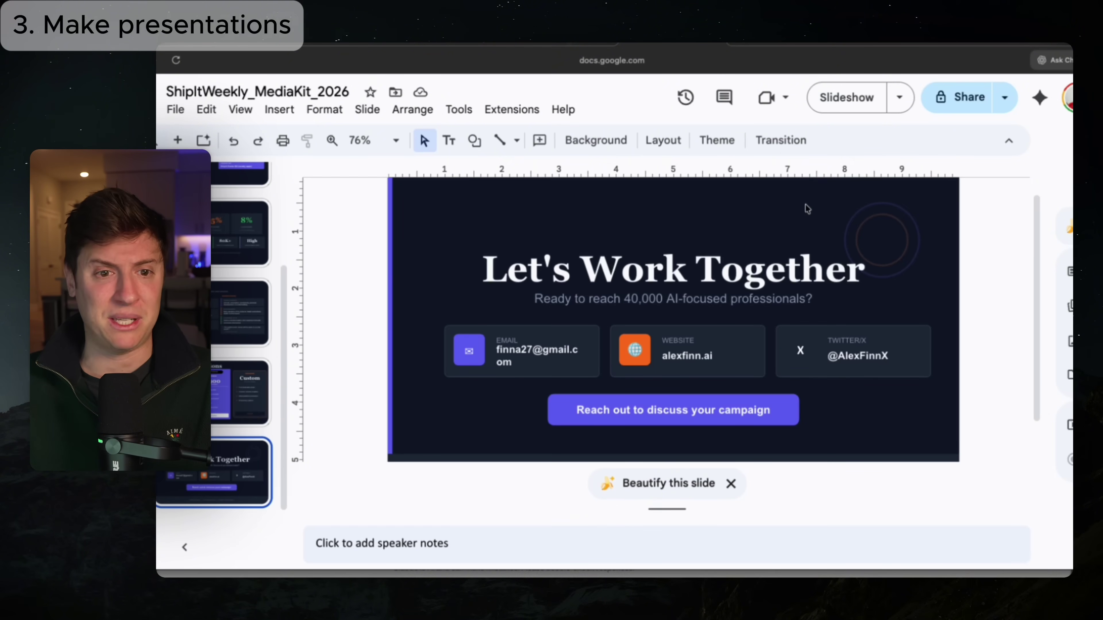
Return to the Media Kit 2026 title slide and revisit About Ship/It Weekly and By The Numbers.
scroll(237, 222, up, 5)
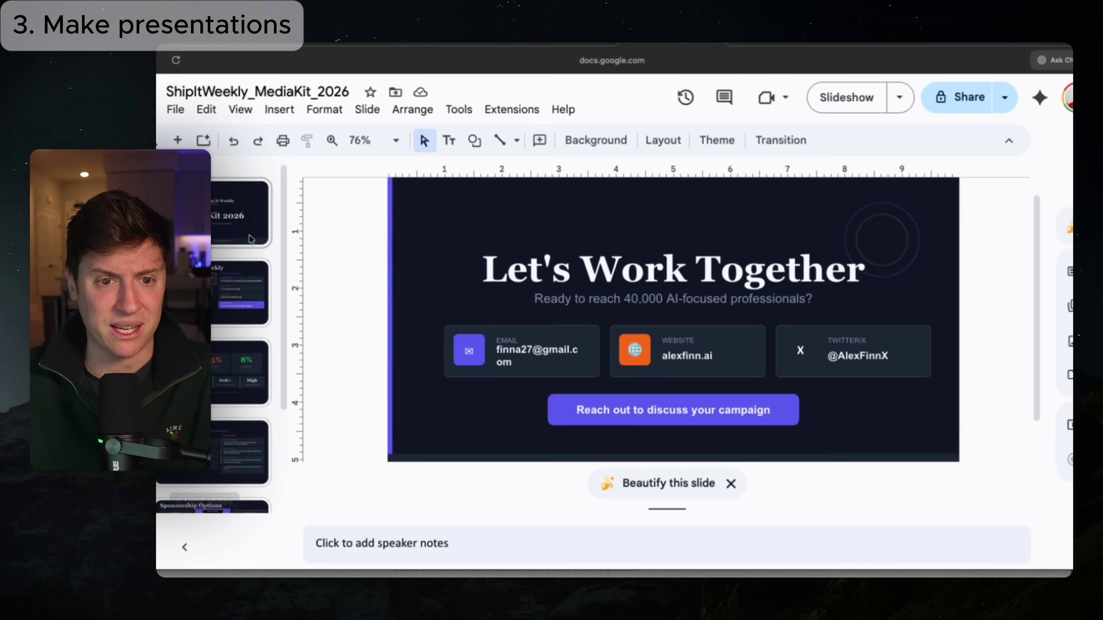
click(237, 221)
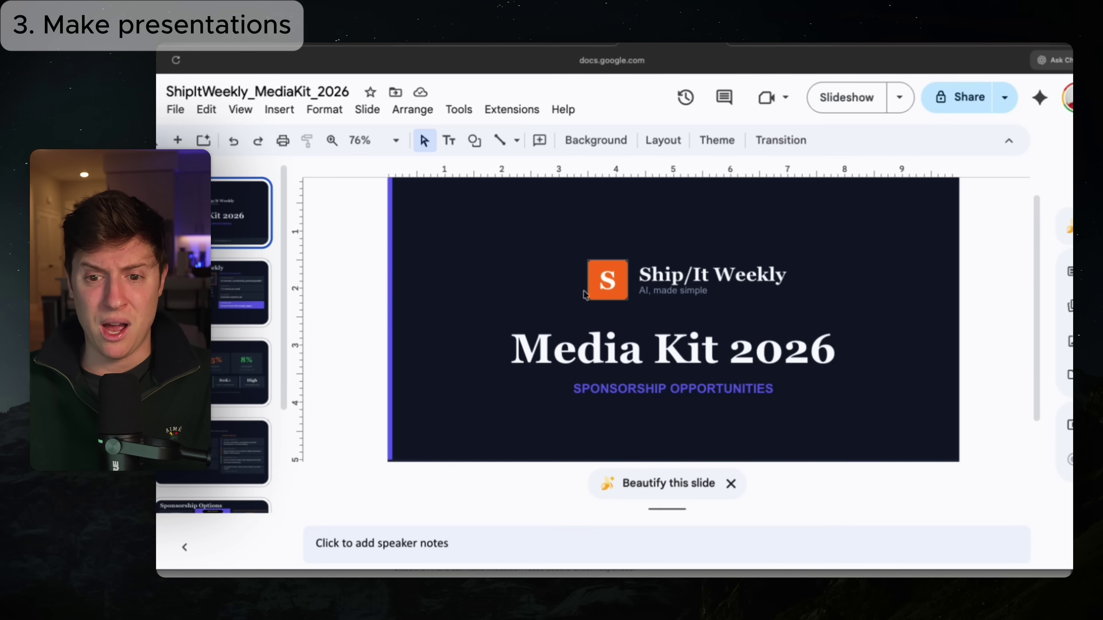
click(241, 293)
scroll(226, 301, down, 3)
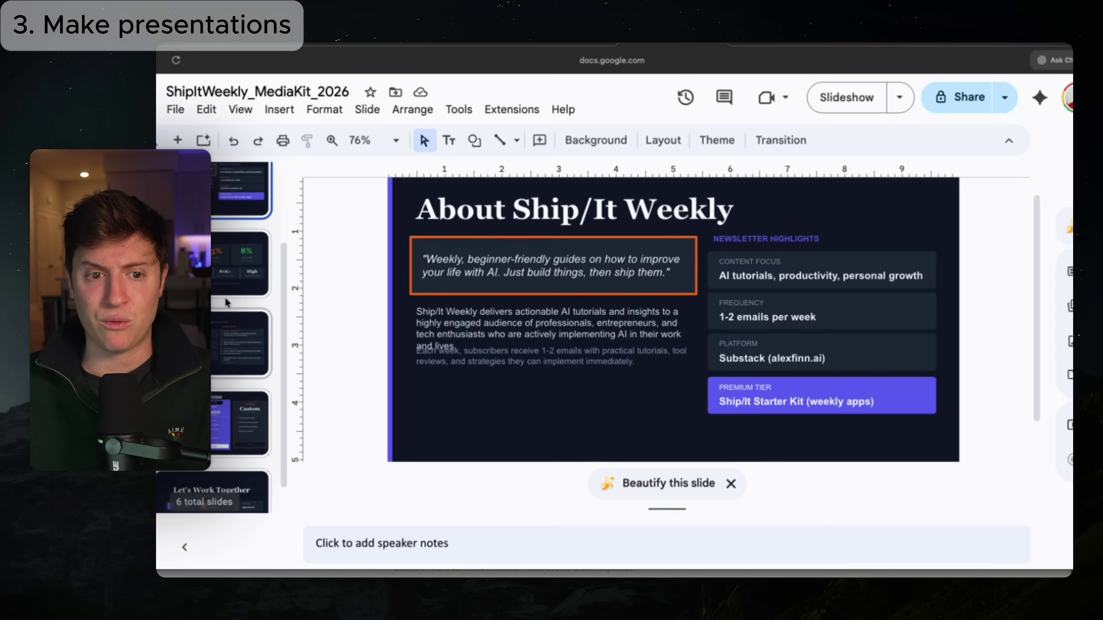
click(222, 271)
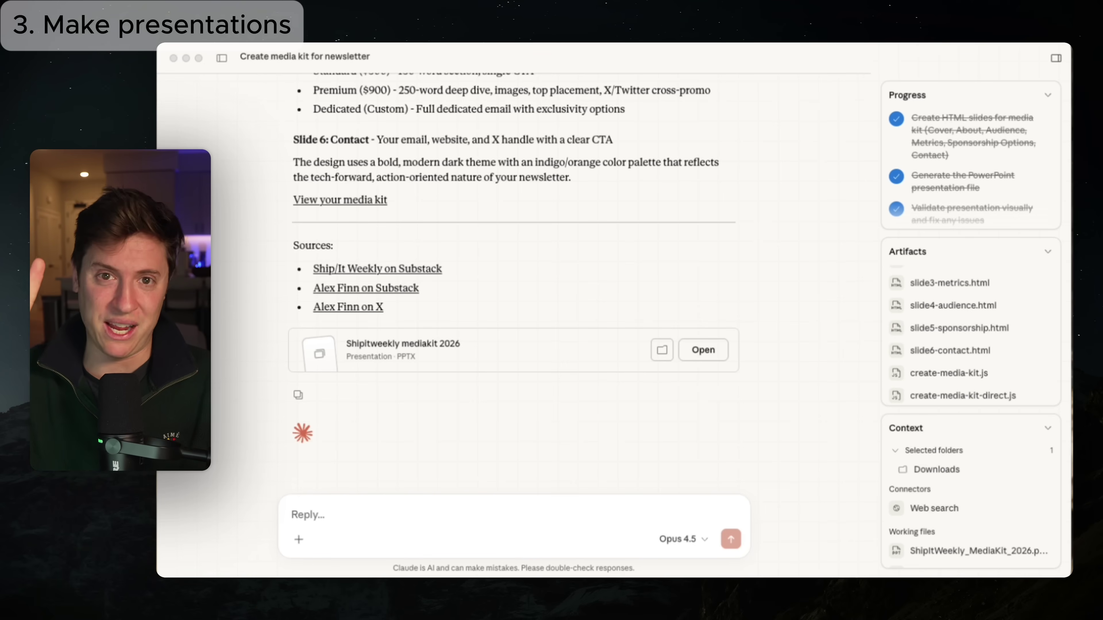
Start a new Cowork task with the July statement PDF attached, asking how much unsubscribing from everything would save.
click(221, 58)
click(196, 118)
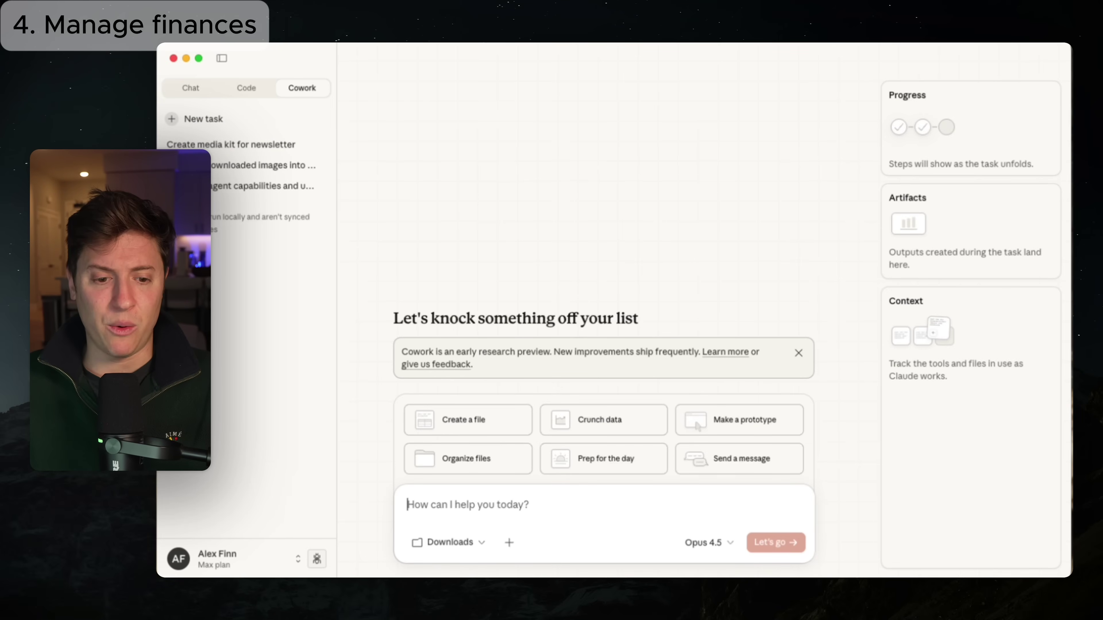
key(super+Tab)
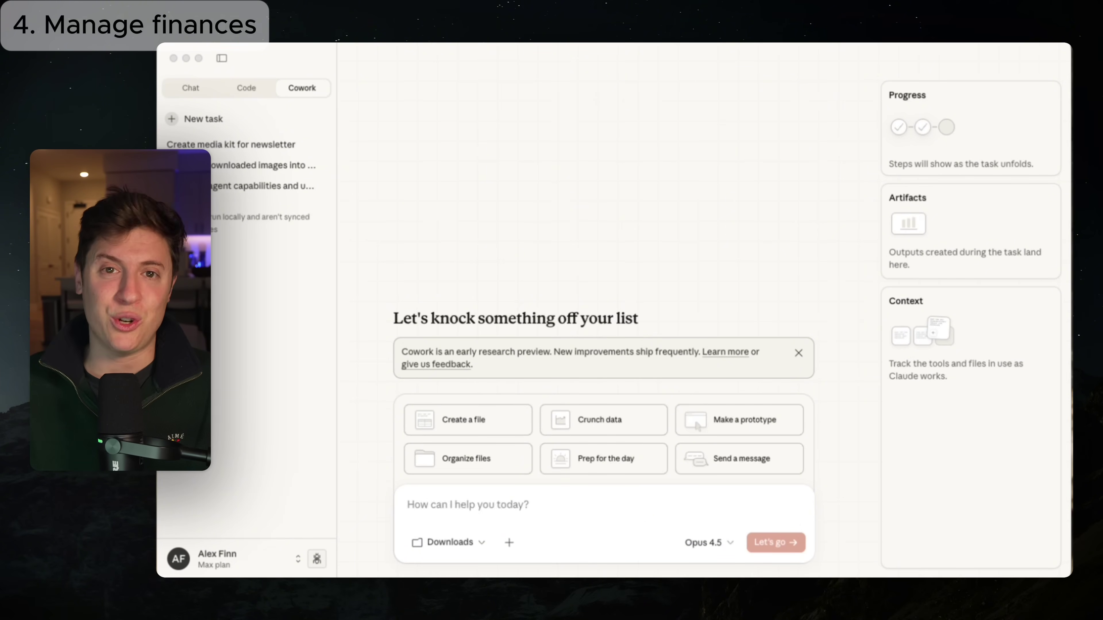
drag(521, 603, 486, 321)
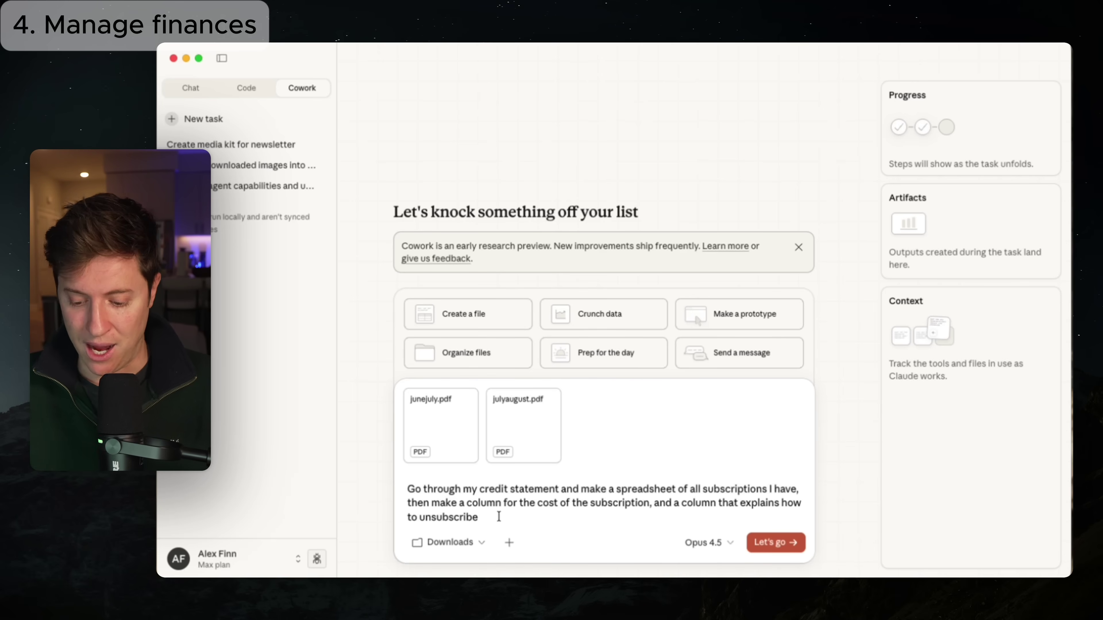
text(. Let me know how much)
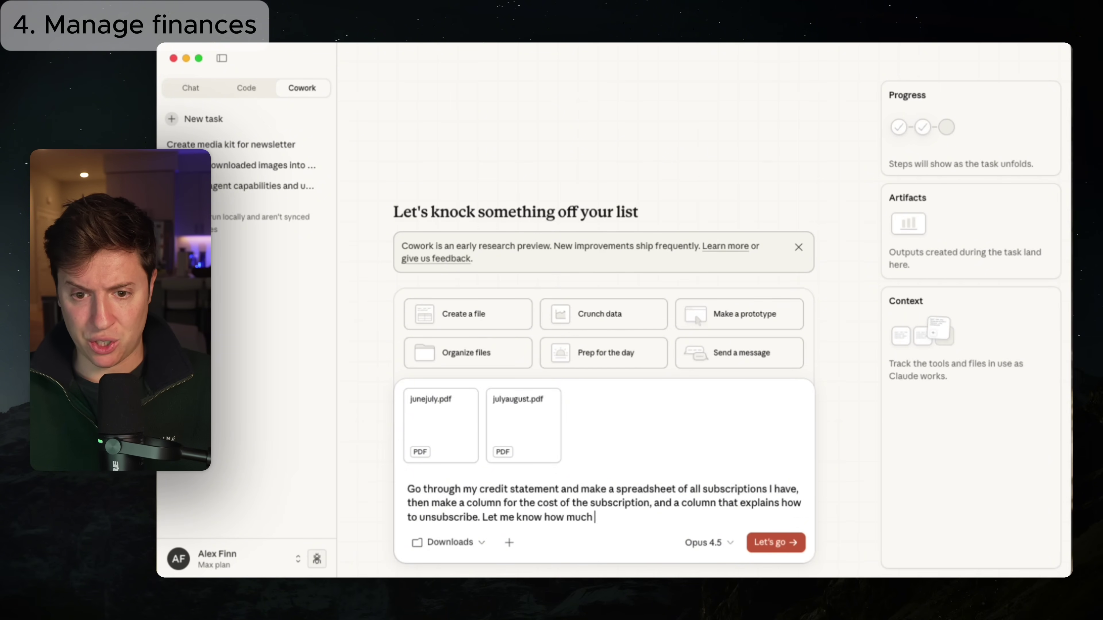
text( I'd save by unsub)
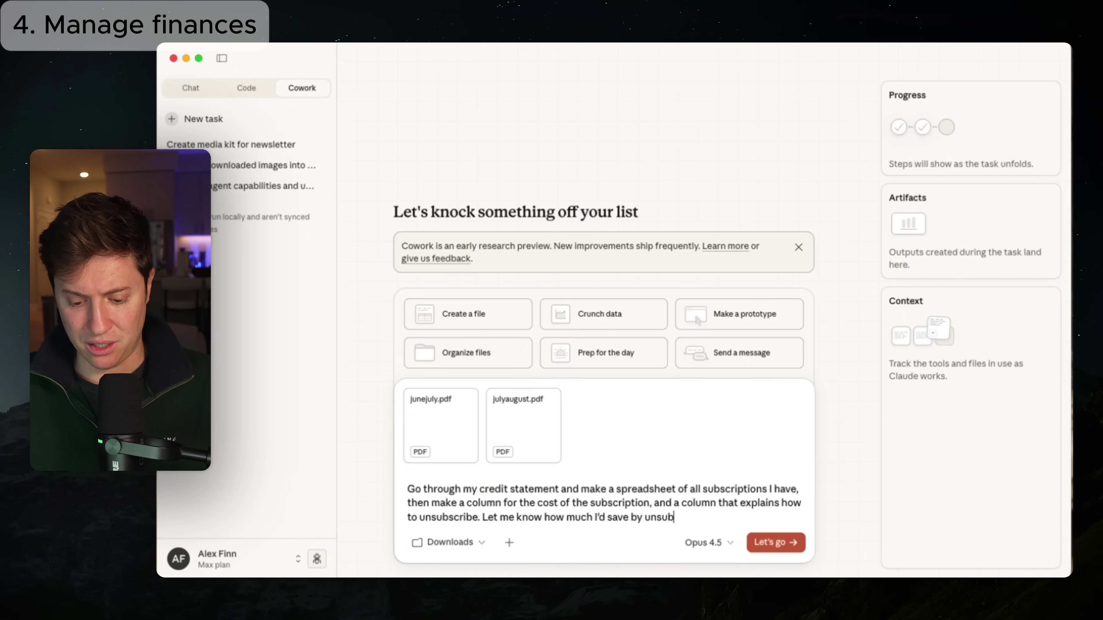
text(scribing to everyt)
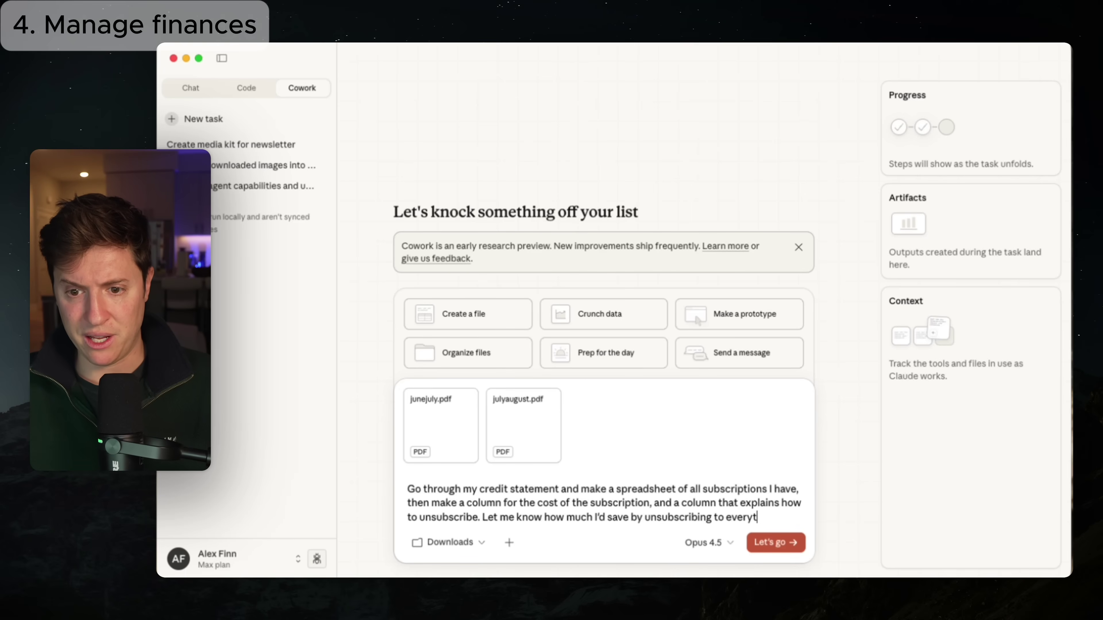
text(hing)
key(Return)
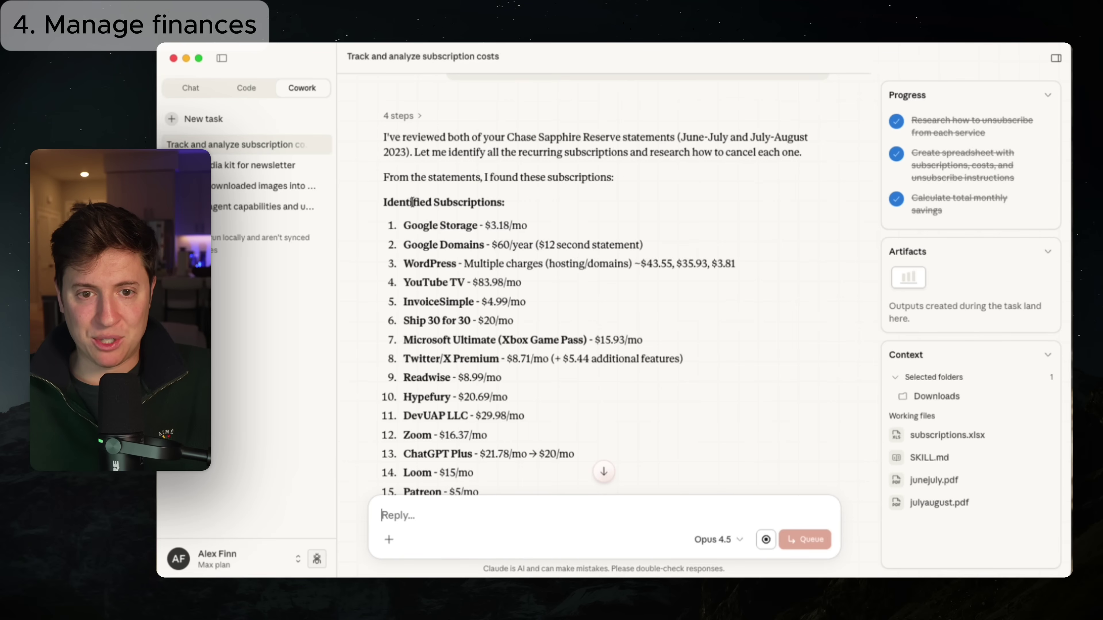
drag(413, 201, 490, 203)
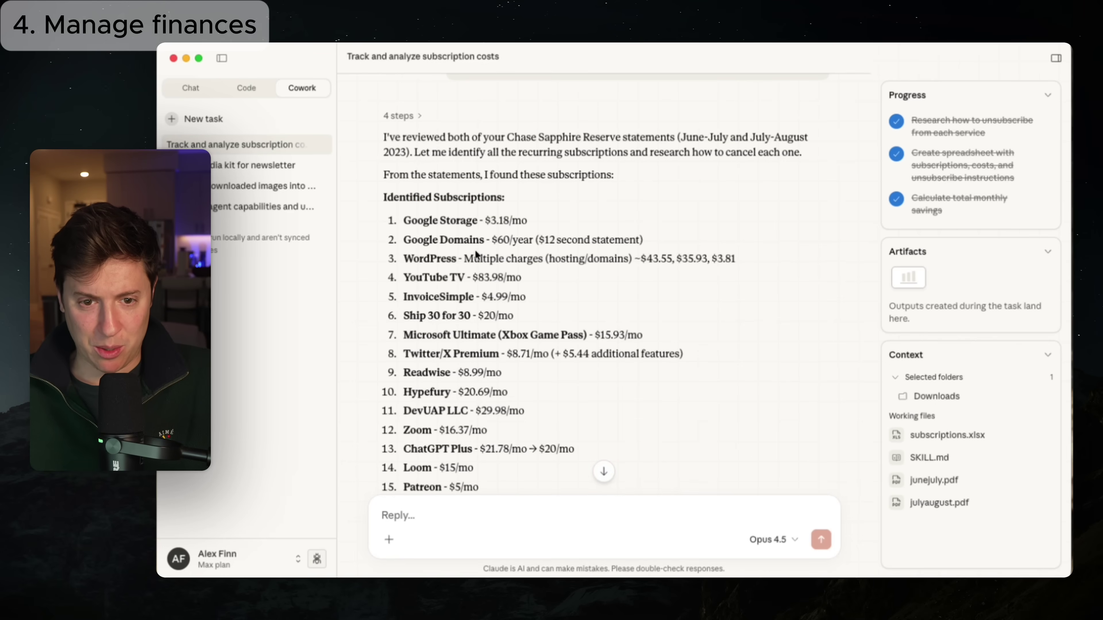
scroll(460, 306, down, 3)
scroll(459, 305, down, 1)
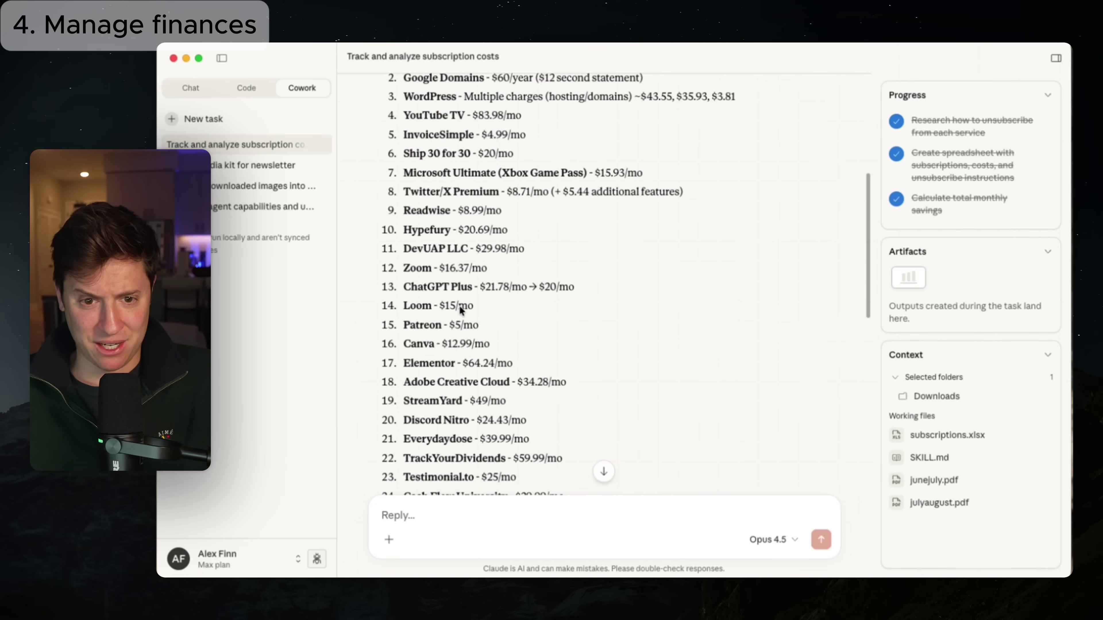
scroll(459, 305, up, 3)
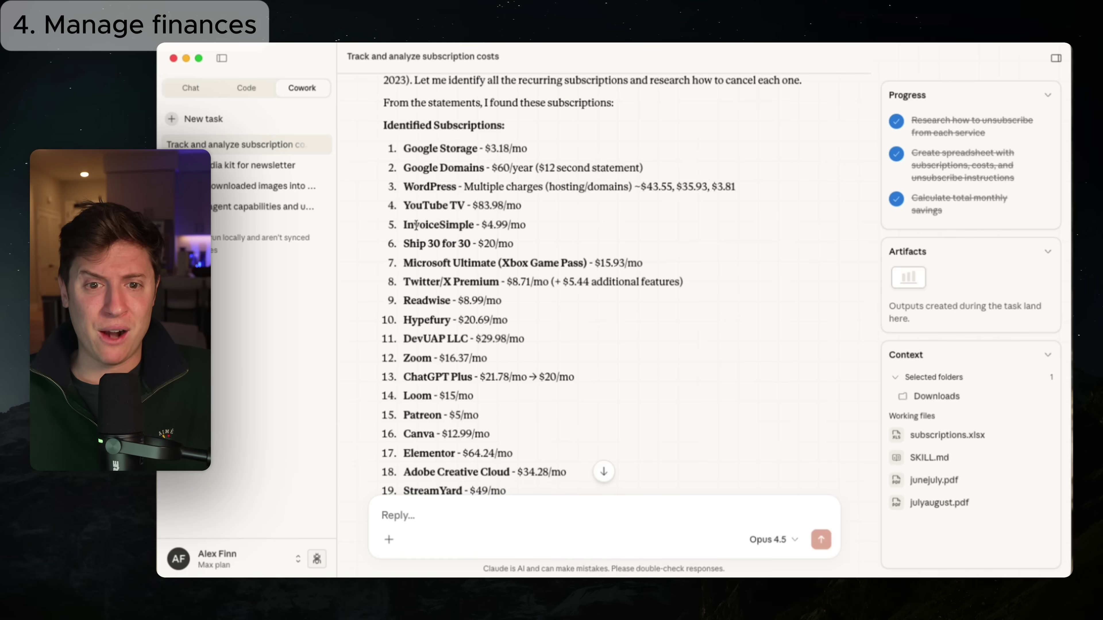
drag(406, 226, 510, 227)
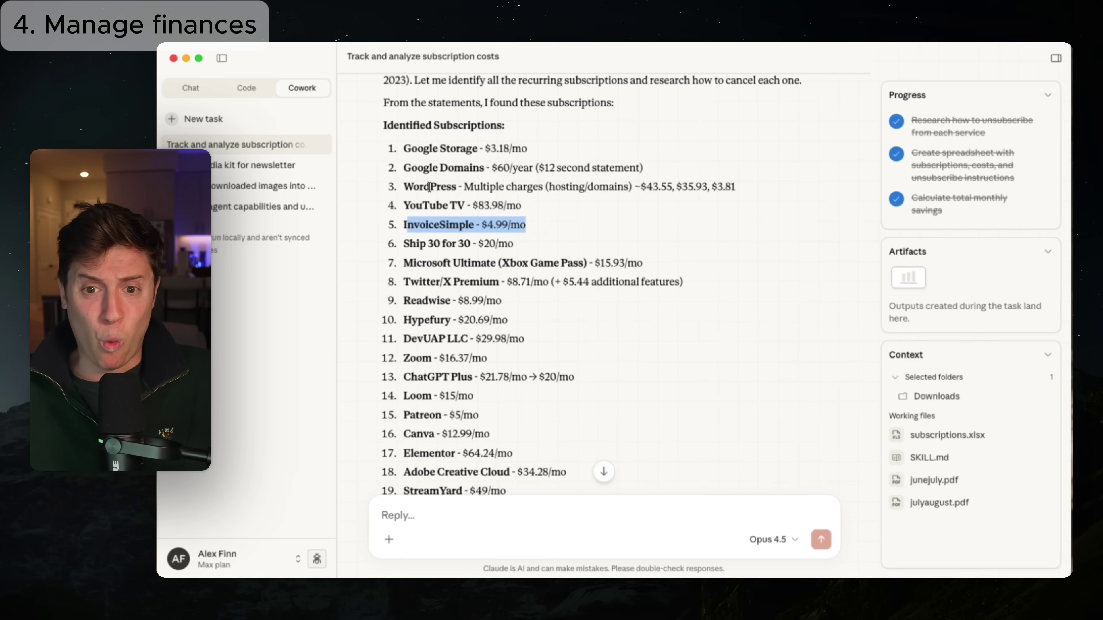
drag(430, 186, 635, 201)
drag(649, 188, 655, 190)
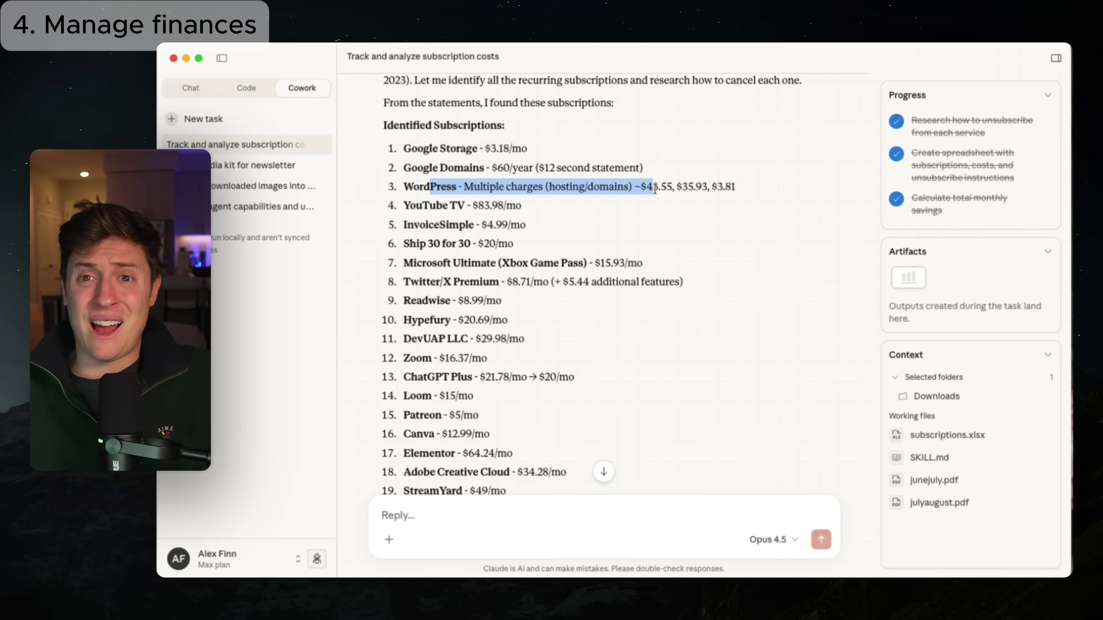
click(689, 186)
drag(645, 188, 752, 194)
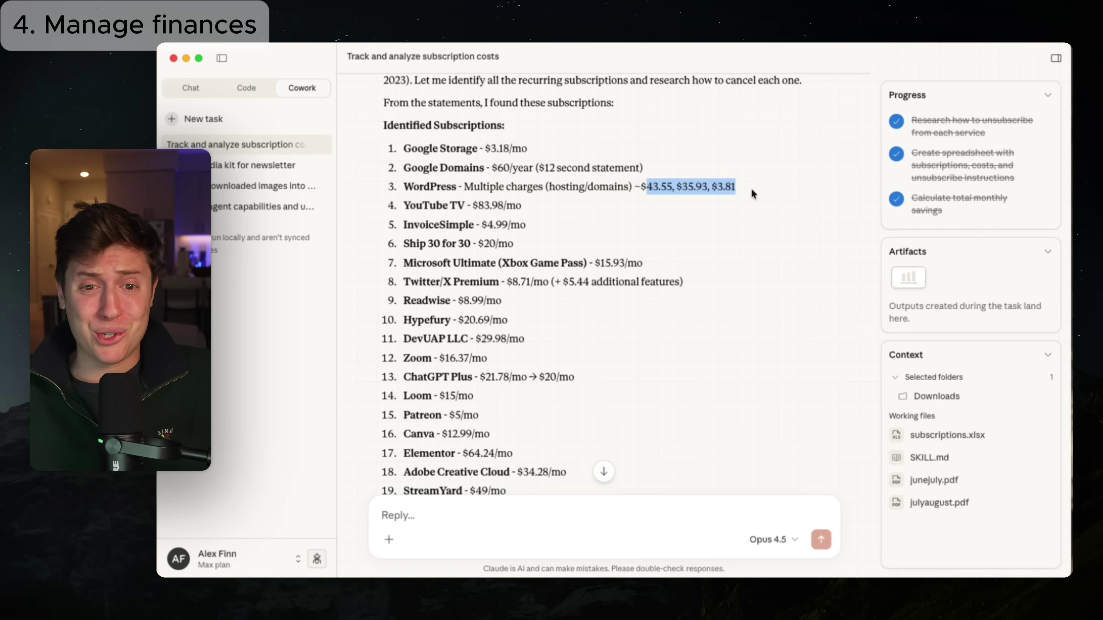
drag(412, 317, 491, 316)
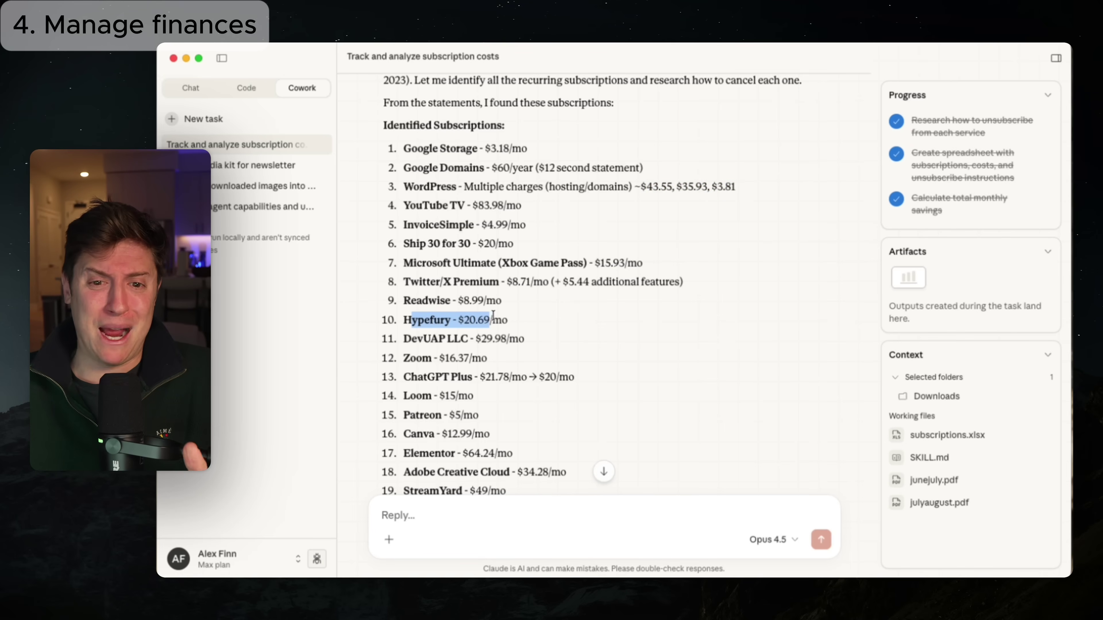
scroll(535, 304, down, 2)
scroll(534, 299, down, 1)
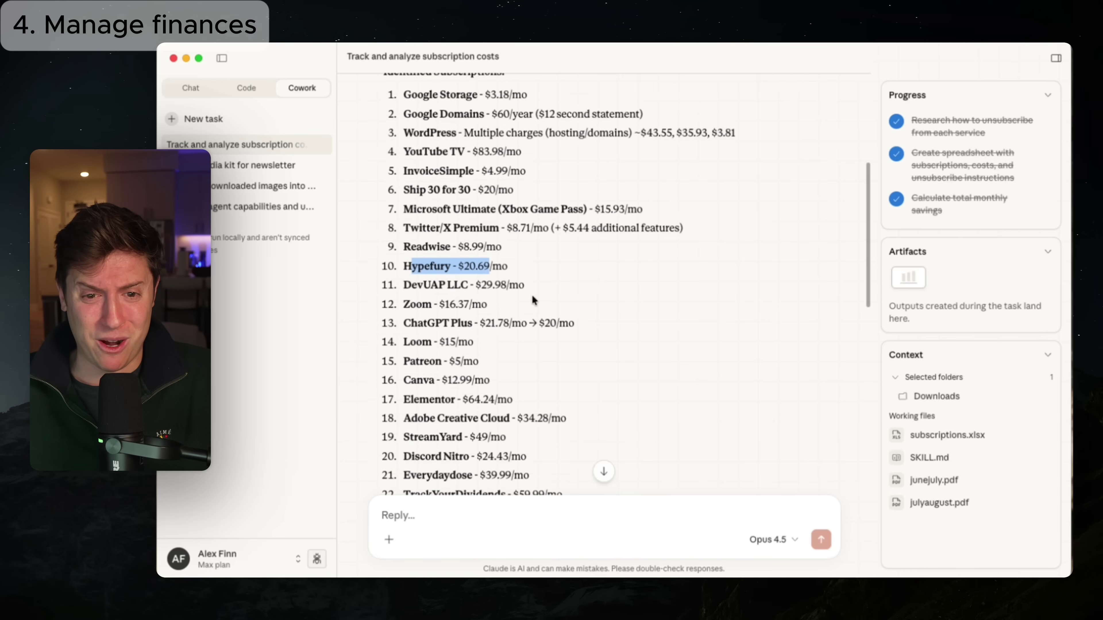
drag(411, 292, 524, 288)
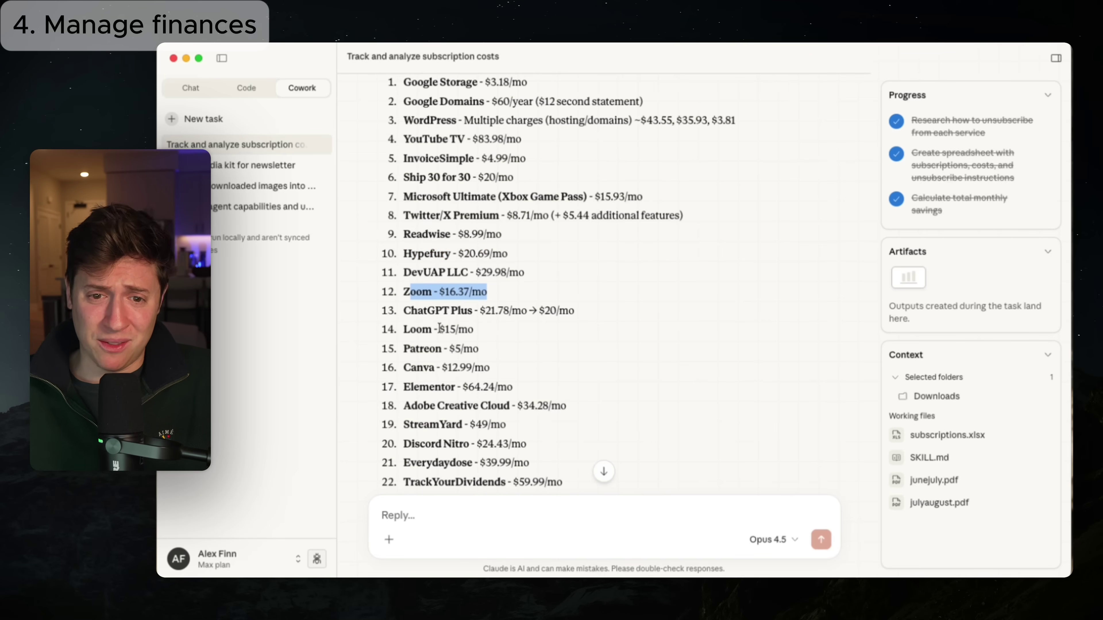
scroll(440, 328, down, 1)
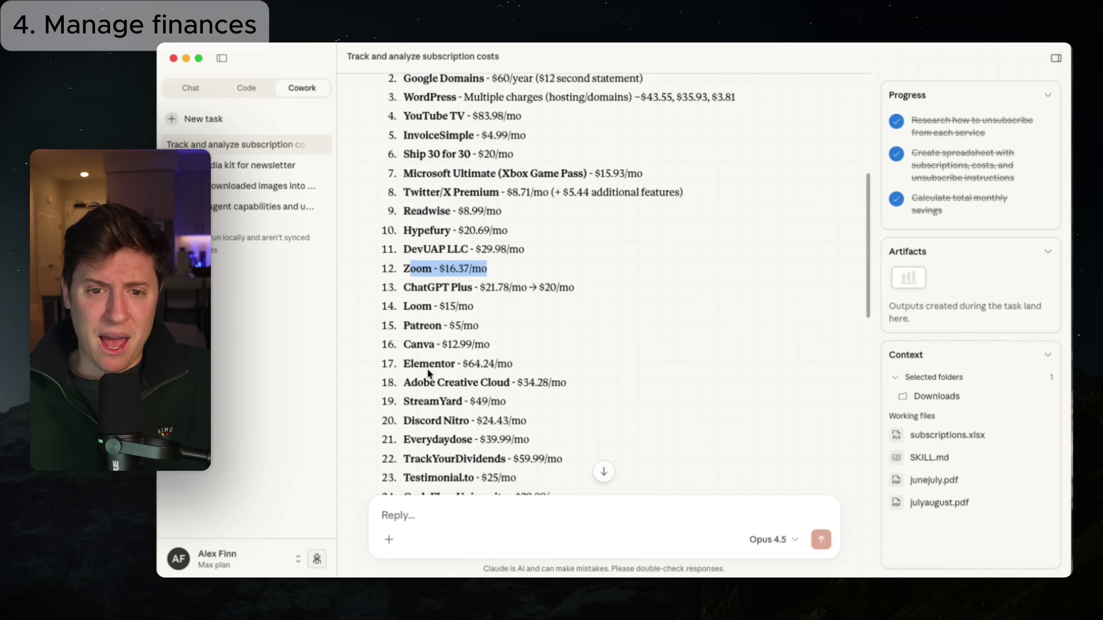
drag(413, 364, 507, 363)
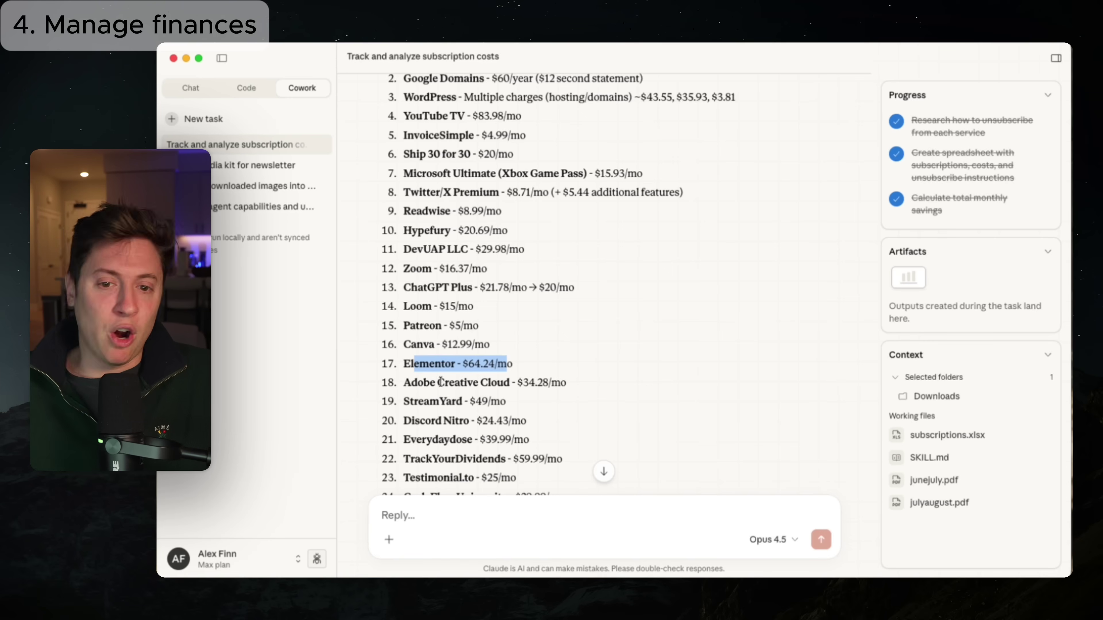
drag(445, 382, 576, 377)
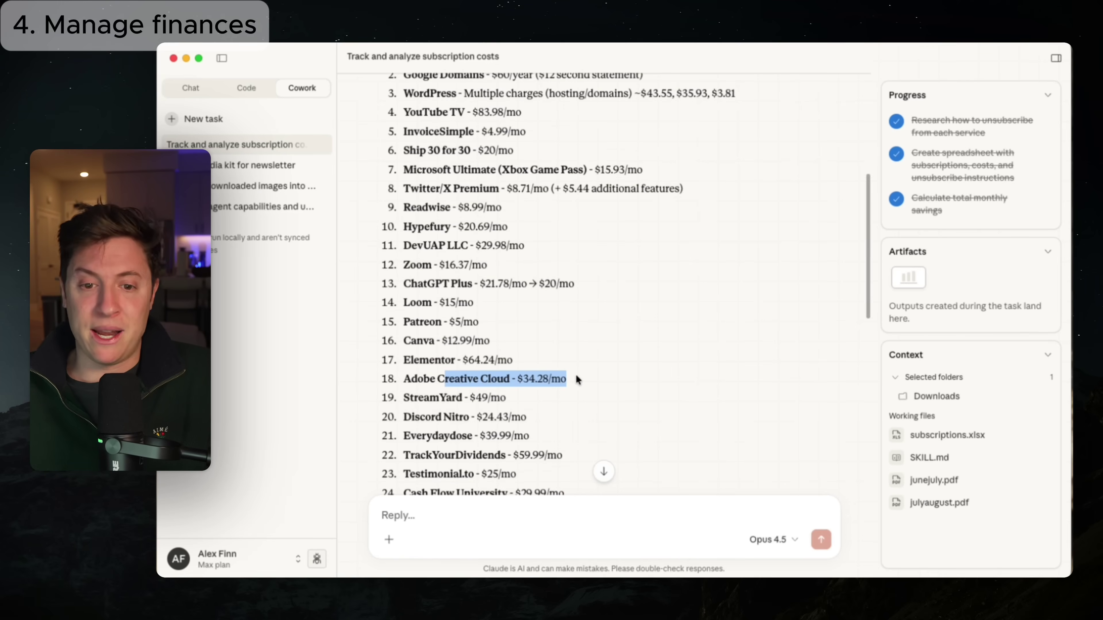
scroll(576, 376, down, 10)
drag(411, 257, 523, 263)
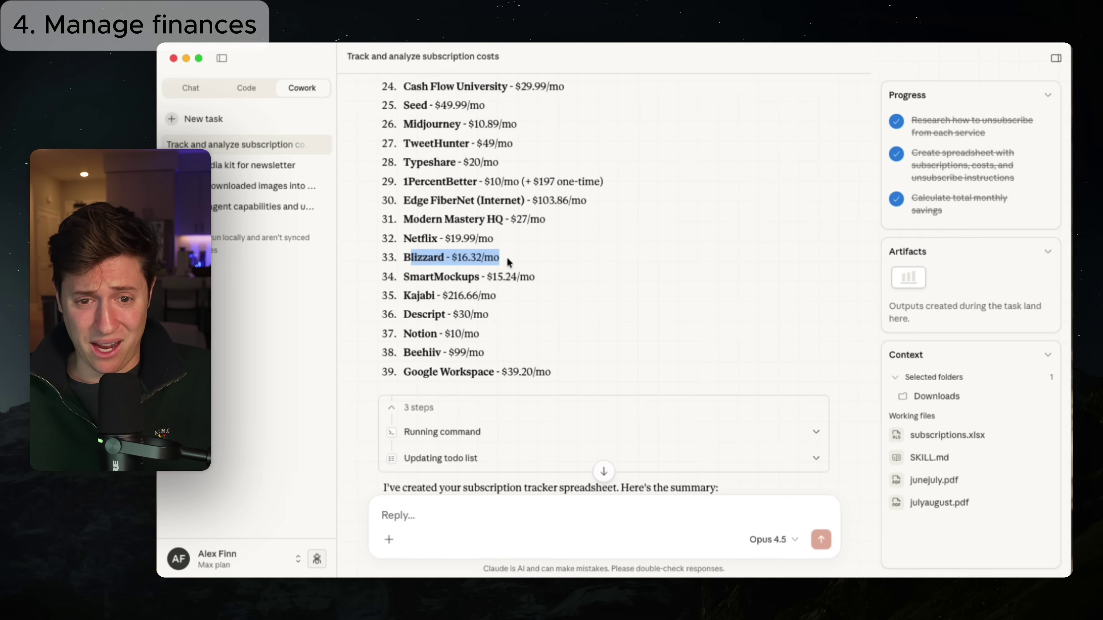
Highlight the $16,843.32 yearly total in the summary and try opening the Subscriptions spreadsheet.
scroll(508, 261, down, 3)
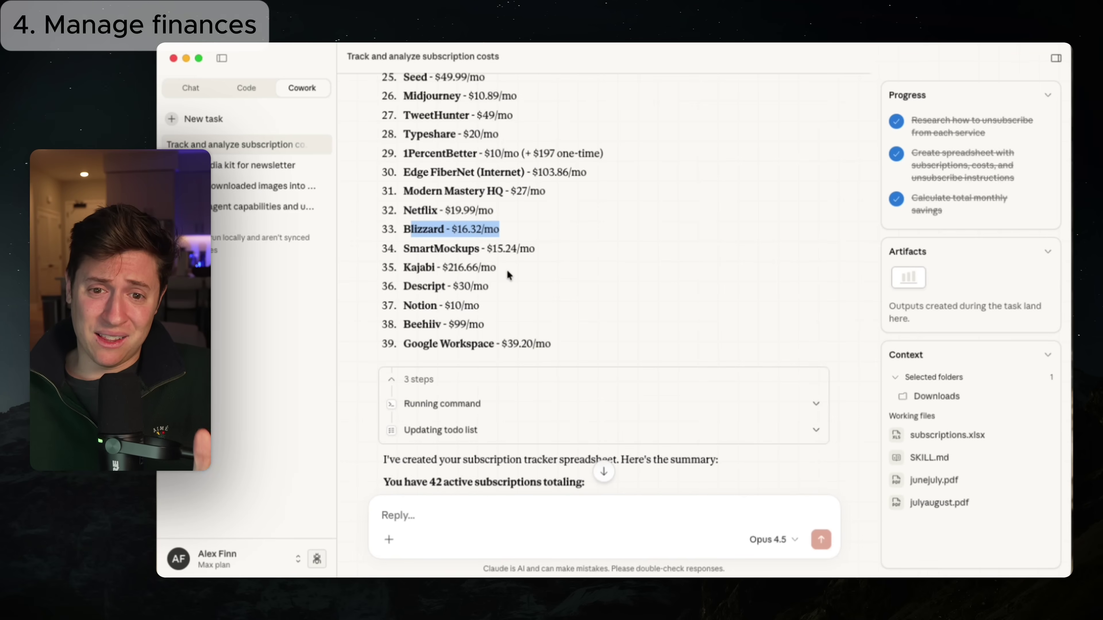
scroll(507, 269, down, 4)
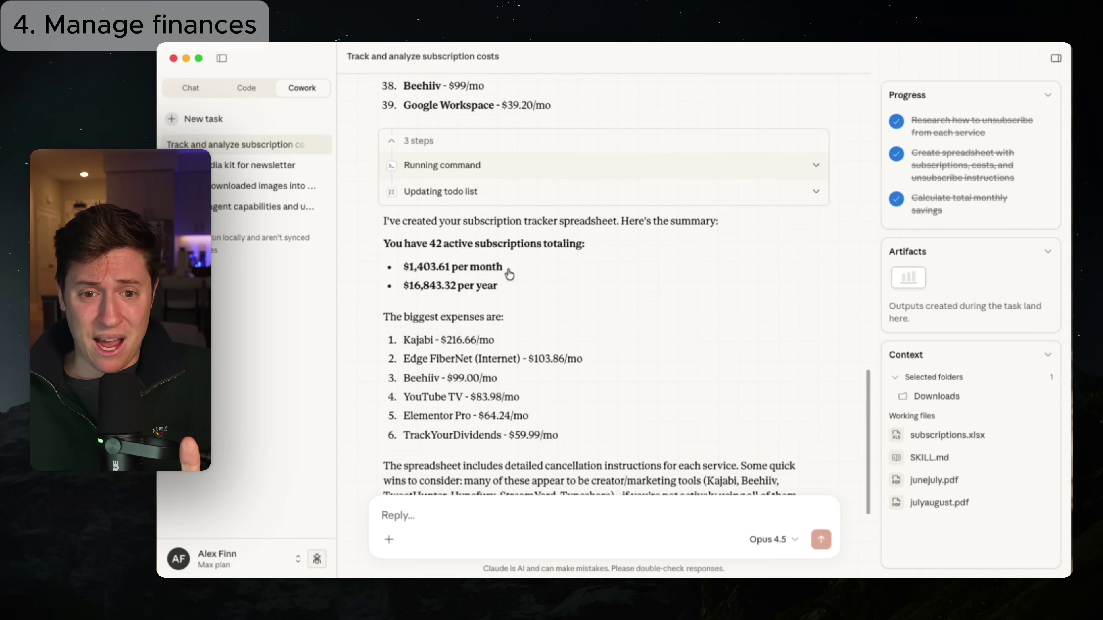
drag(415, 287, 515, 287)
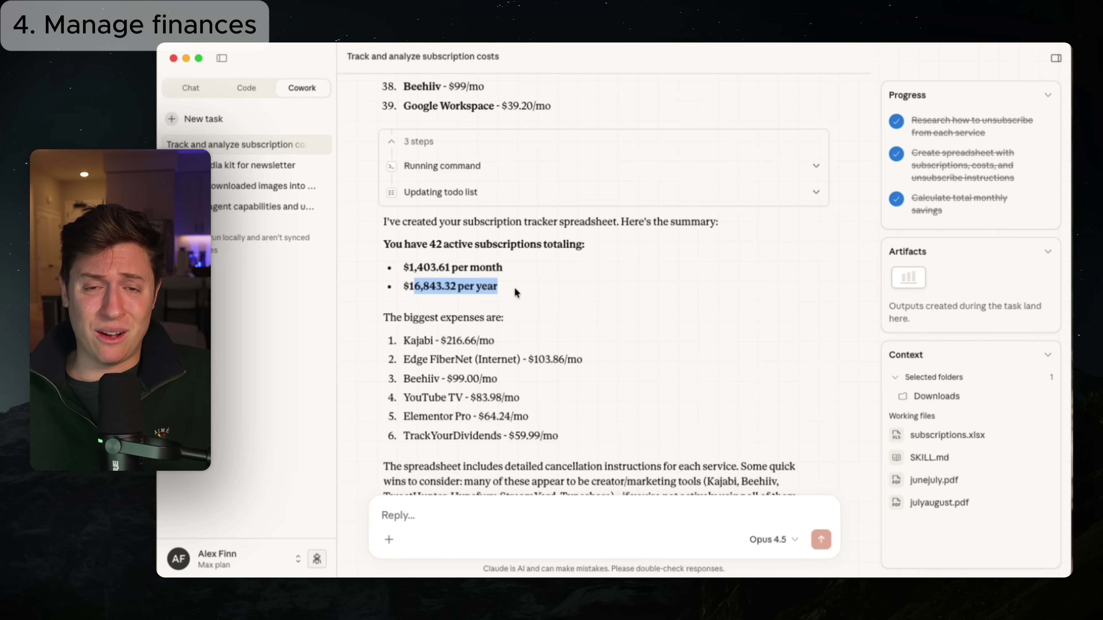
scroll(518, 287, down, 1)
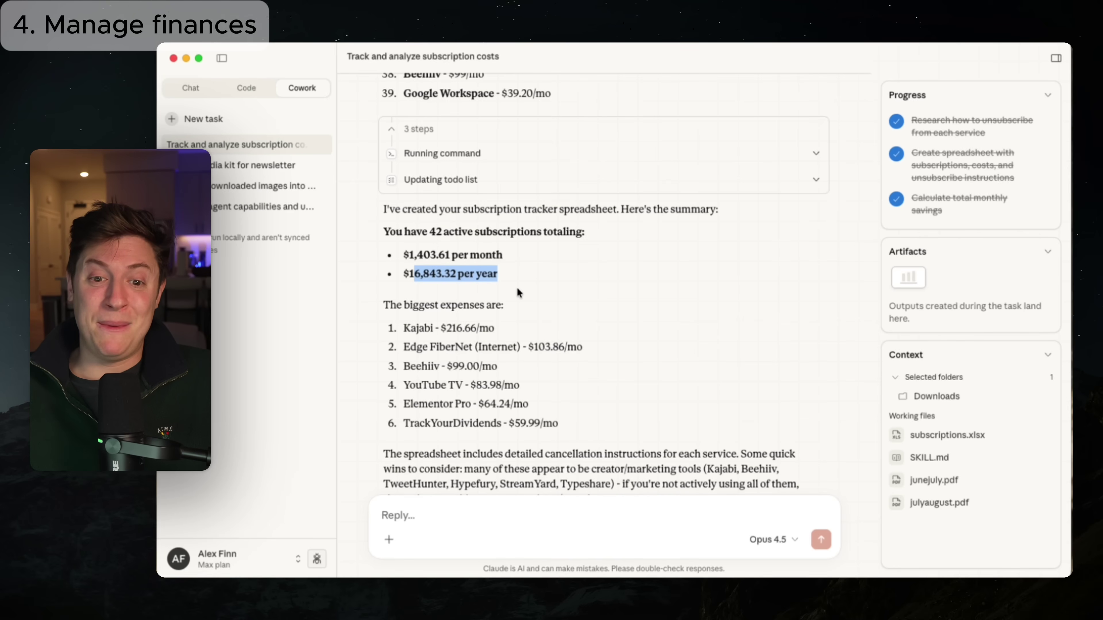
scroll(517, 287, down, 5)
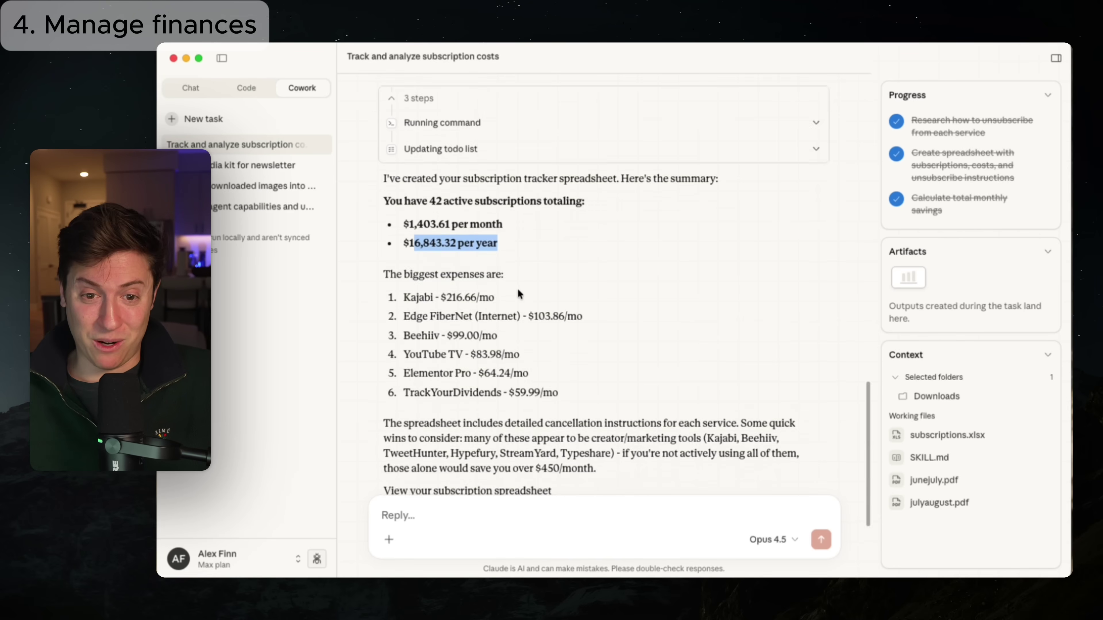
click(517, 369)
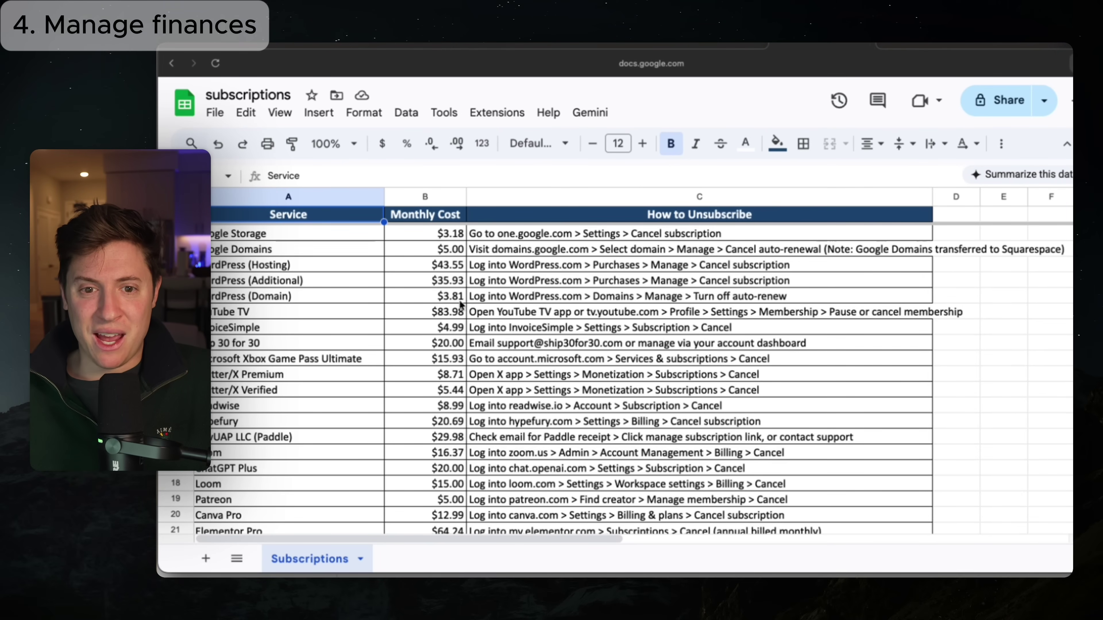
drag(426, 249, 429, 468)
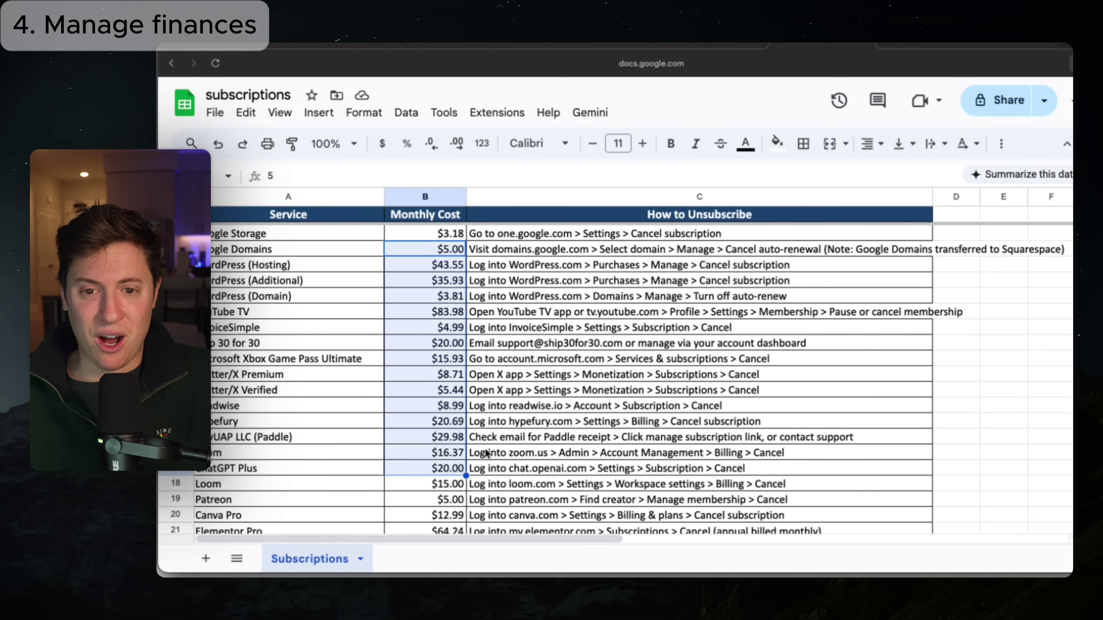
click(520, 237)
click(496, 340)
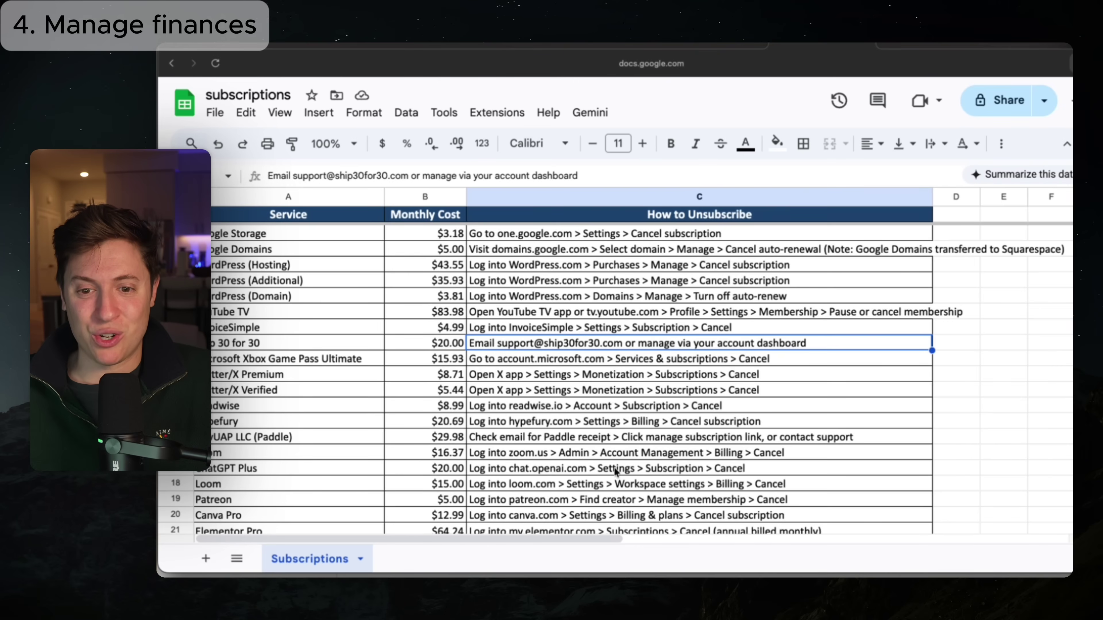
click(562, 454)
scroll(564, 456, down, 10)
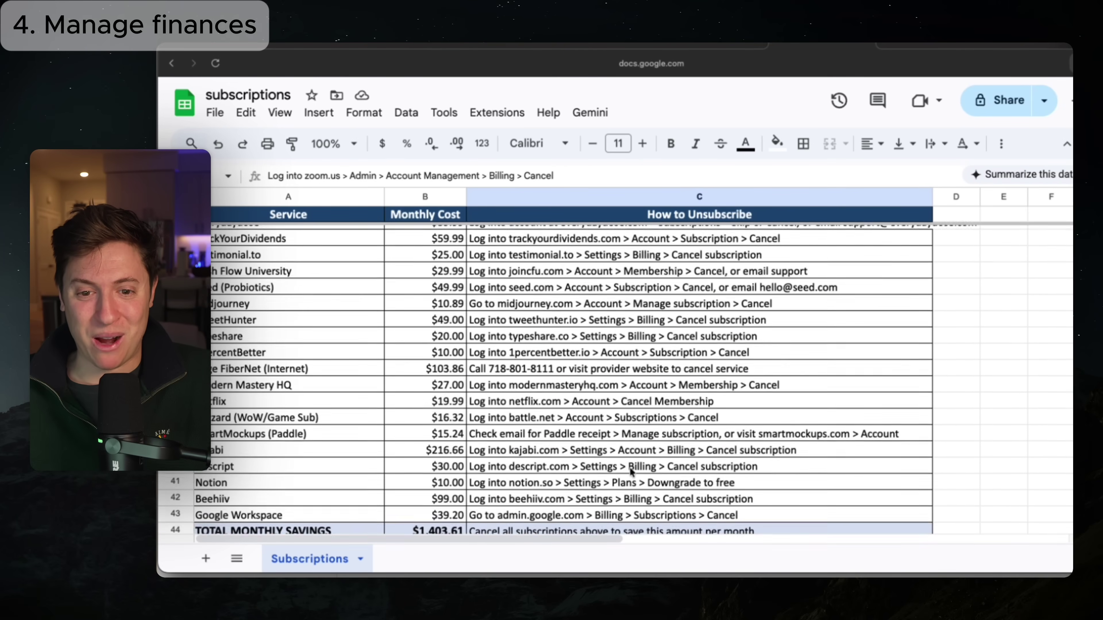
scroll(560, 443, up, 10)
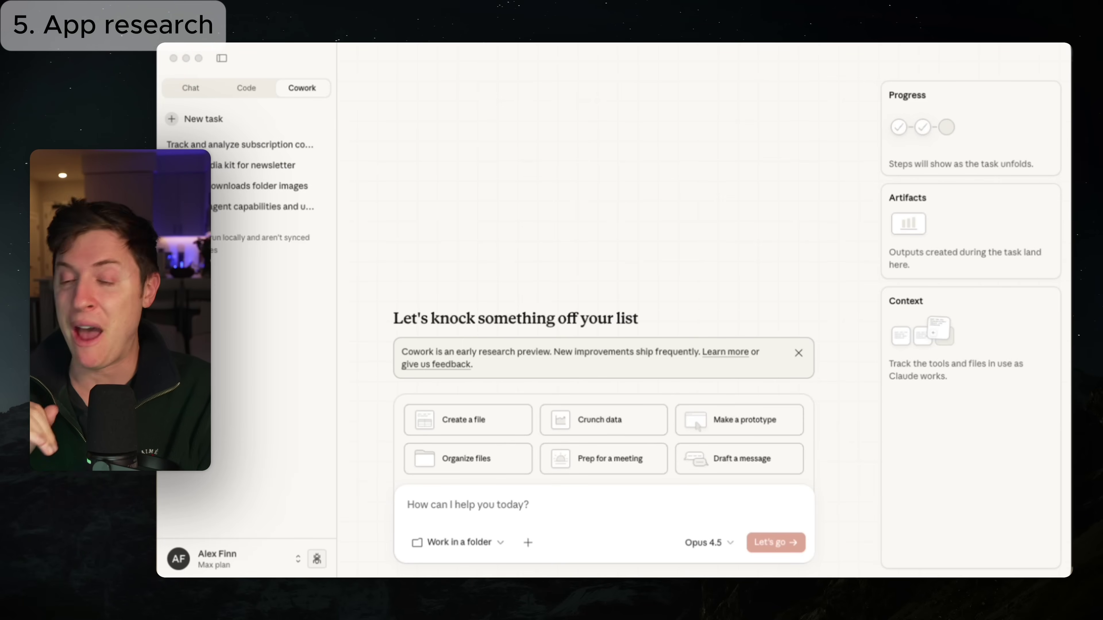
Paste the app-validation prompt and replace [describe idea] with '3D AI agent manager, like a RTS game'.
text(I have an app idea: [describe idea]. Run it through full validation - research competitors, analyze the market, identify strengths and weaknesses. Then create a professional PRD document with charts and tables that includes: target user, core user loop, MVP scope, tech stack, timeline, naming/domain suggestions, launch strategy, and a Claude Code starter prompt.)
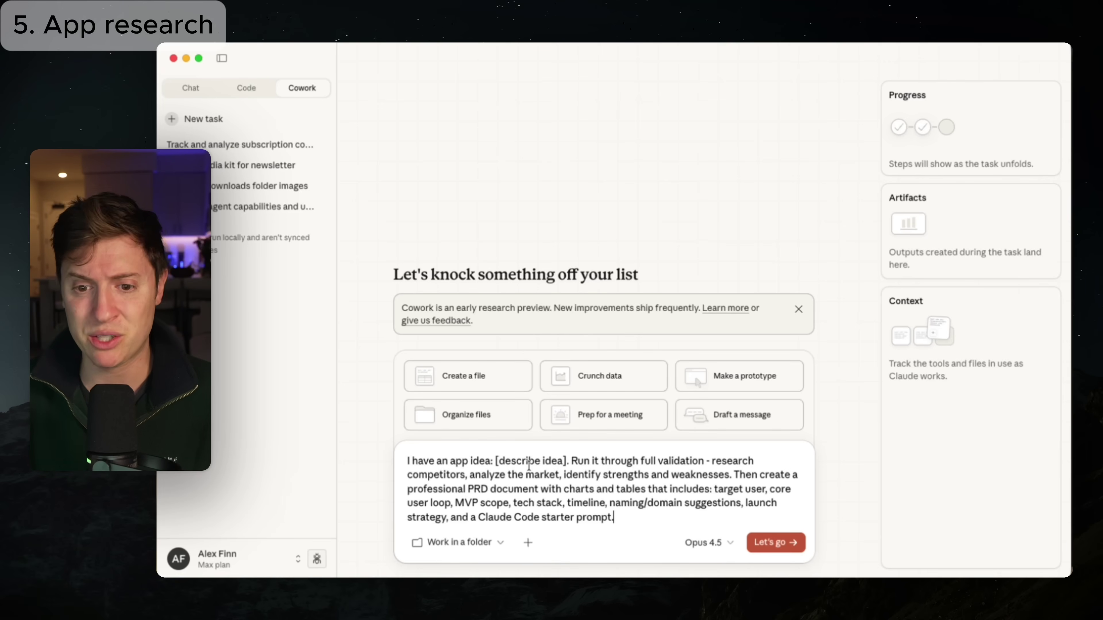
click(529, 462)
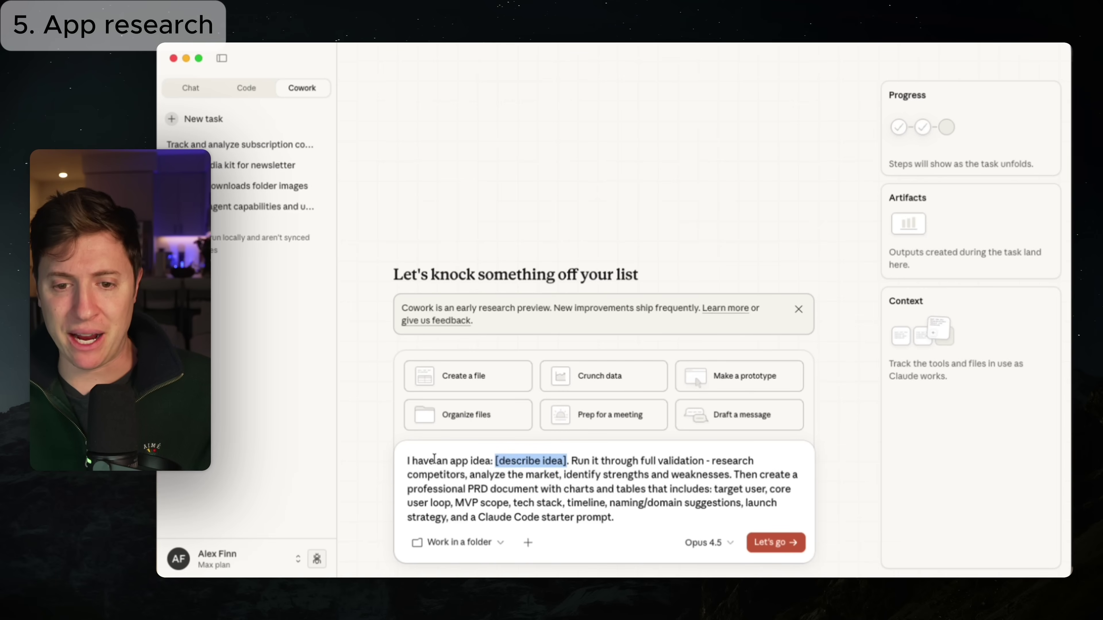
text(3D AI age)
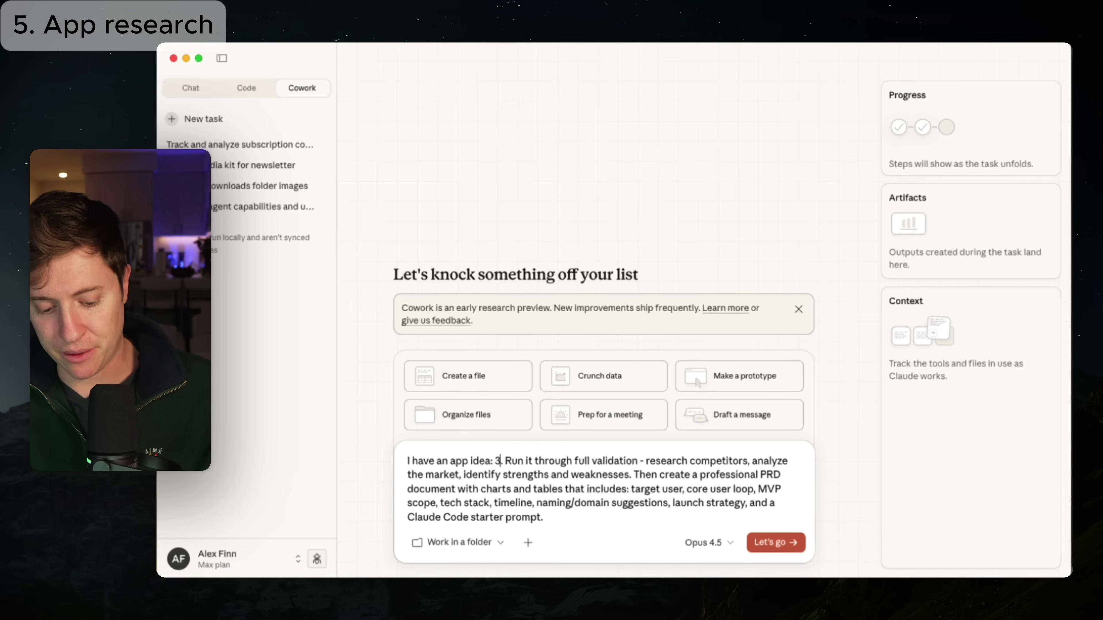
text(nt manager, like)
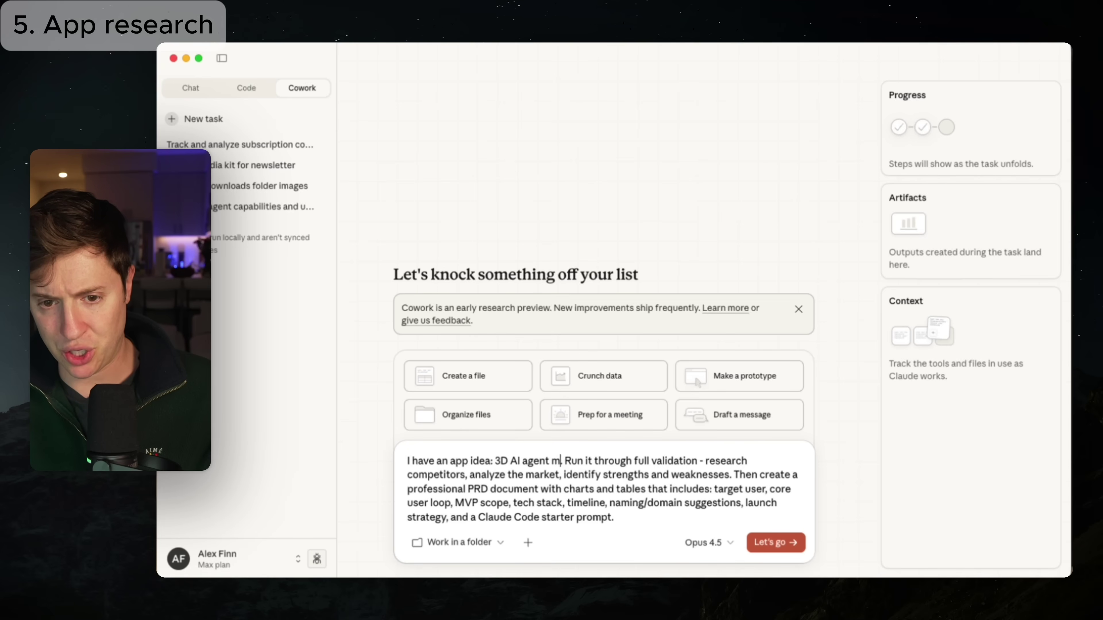
text( a )
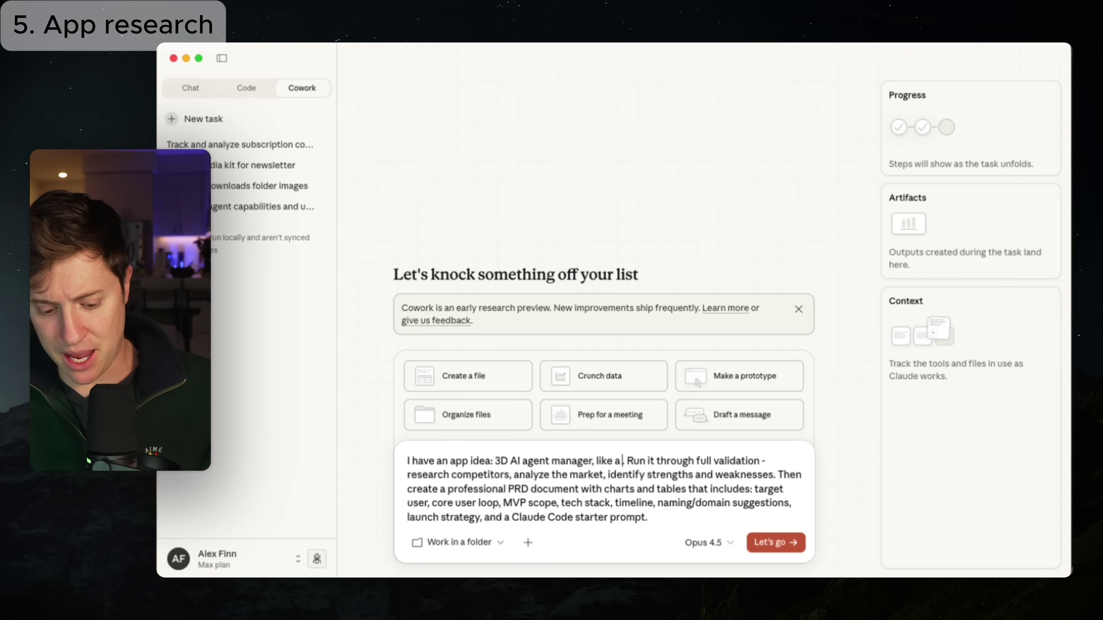
text(RTS game)
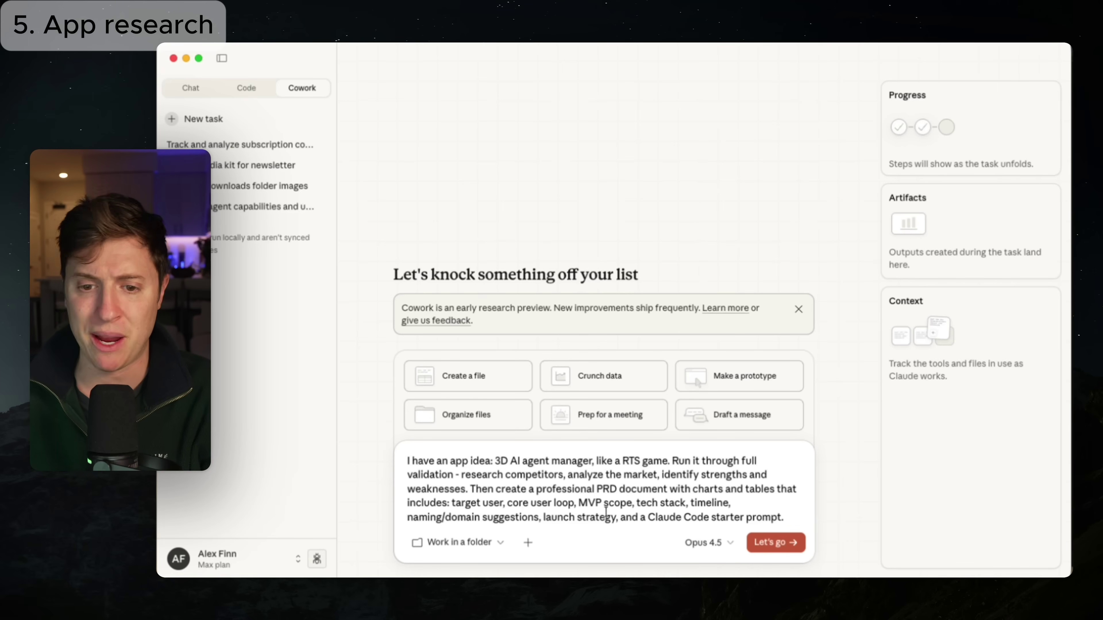
Submit the app-idea validation request and follow the research progress until AgentRTS_PRD.docx appears.
click(767, 543)
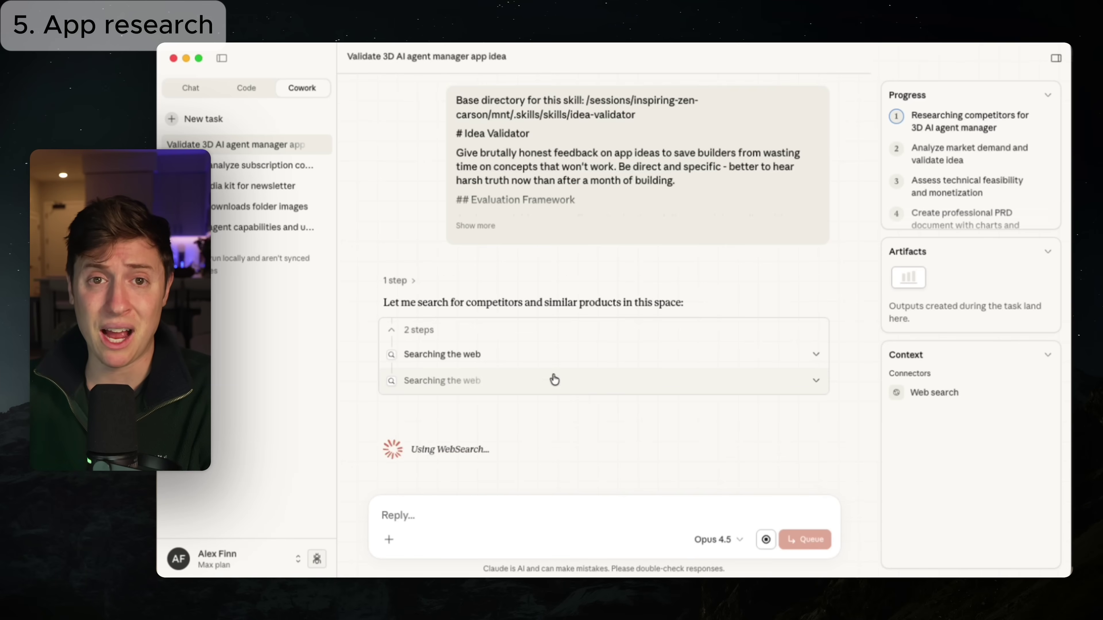
scroll(554, 379, down, 1)
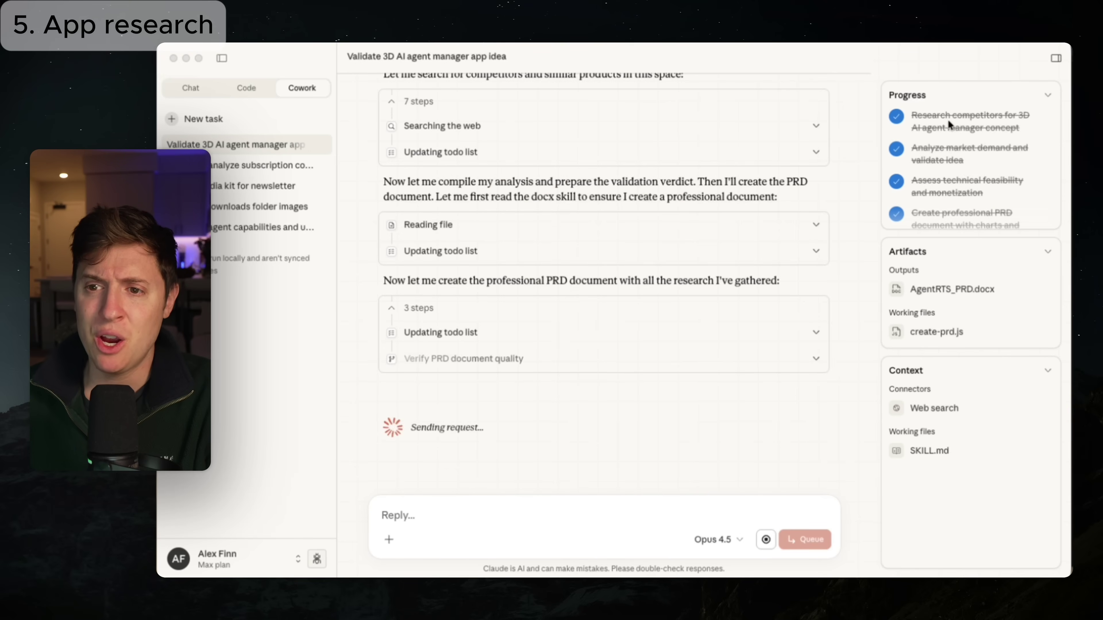
scroll(955, 149, down, 2)
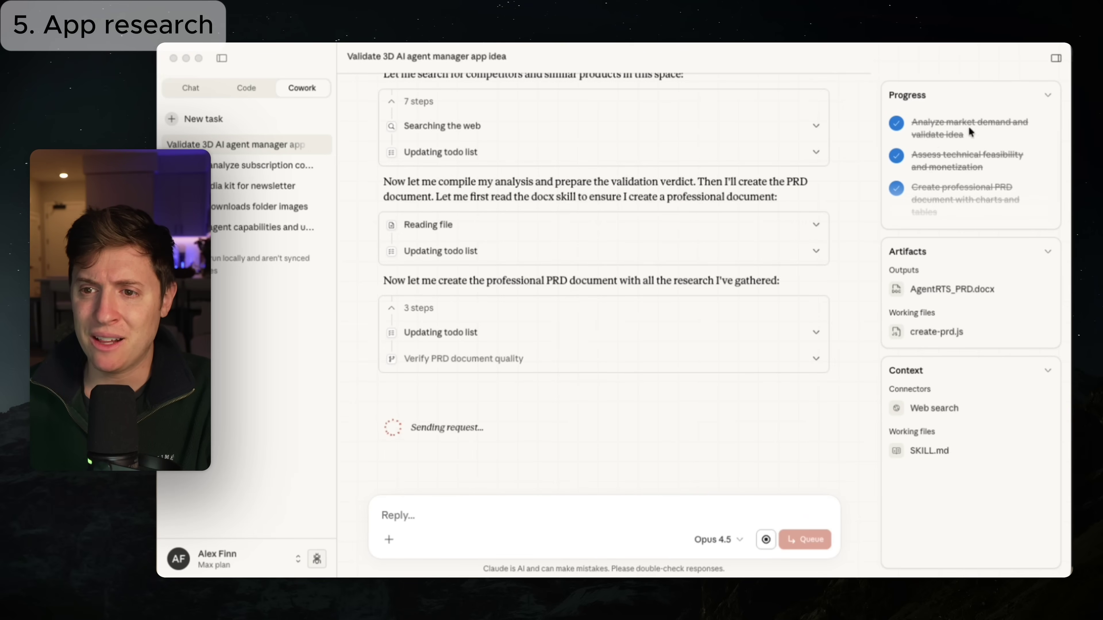
scroll(953, 146, down, 1)
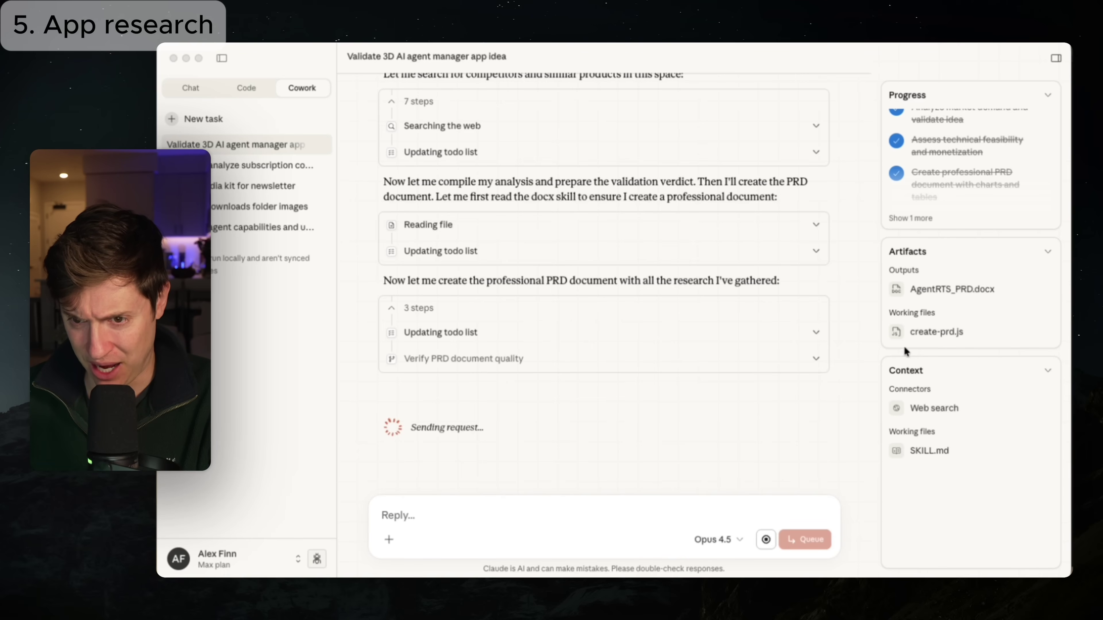
Preview AgentRTS_PRD.docx and scroll through its 14 pages to the Claude Code Starter Prompt.
click(955, 289)
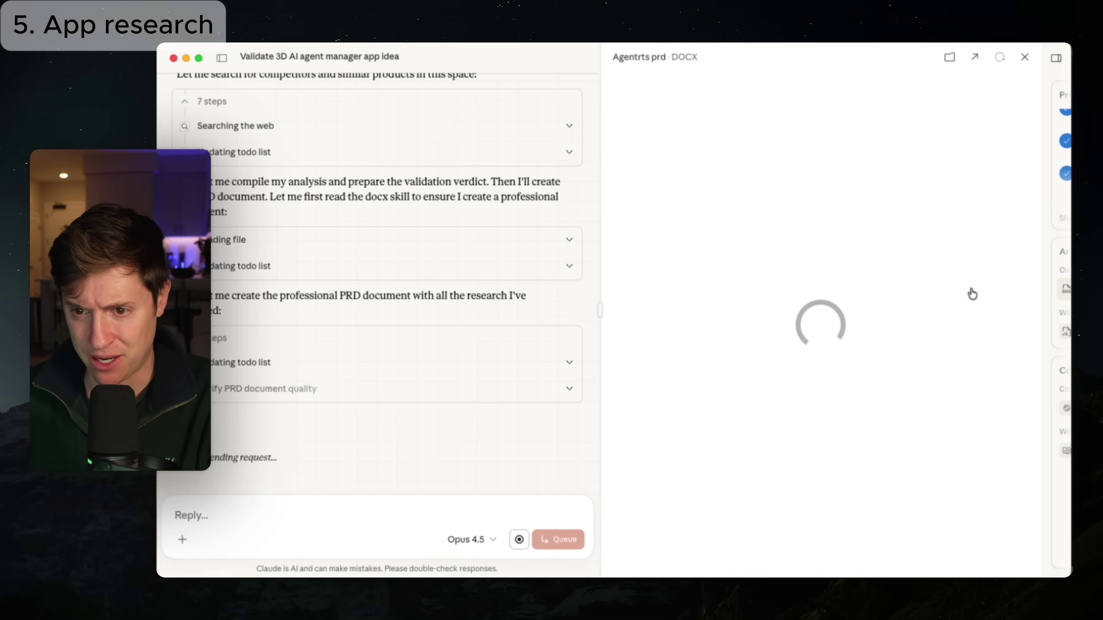
click(630, 386)
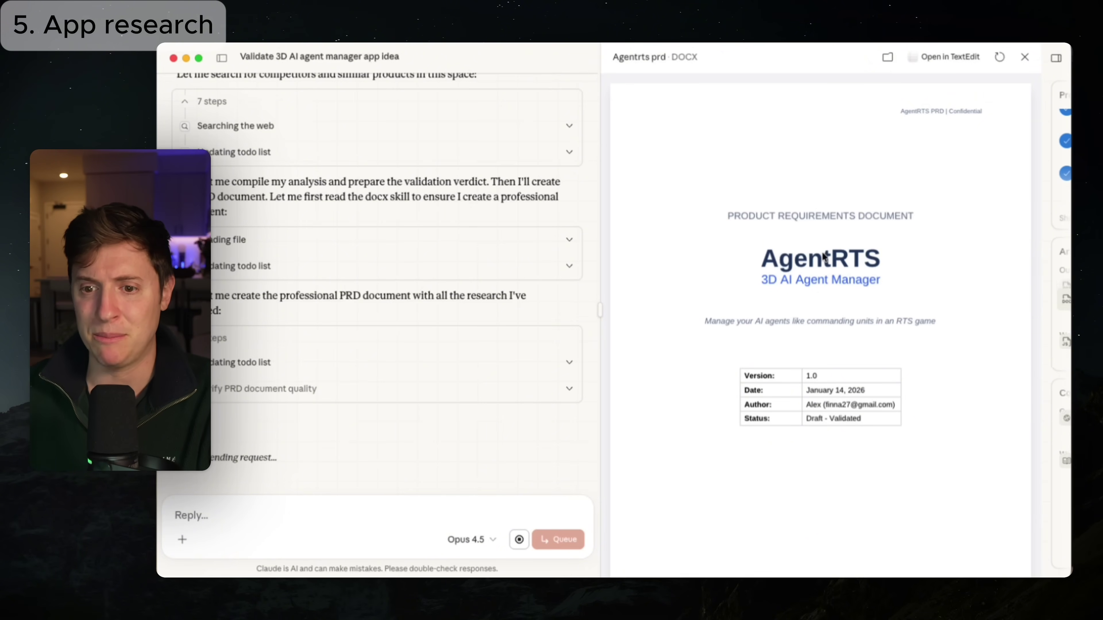
scroll(823, 256, down, 15)
scroll(824, 256, down, 10)
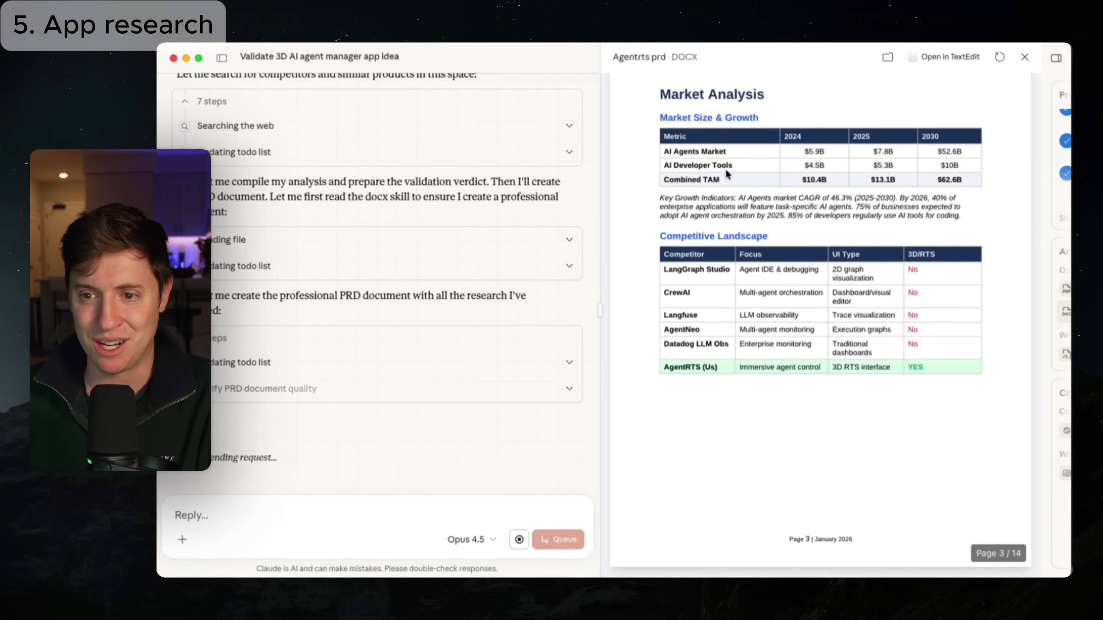
scroll(840, 180, down, 3)
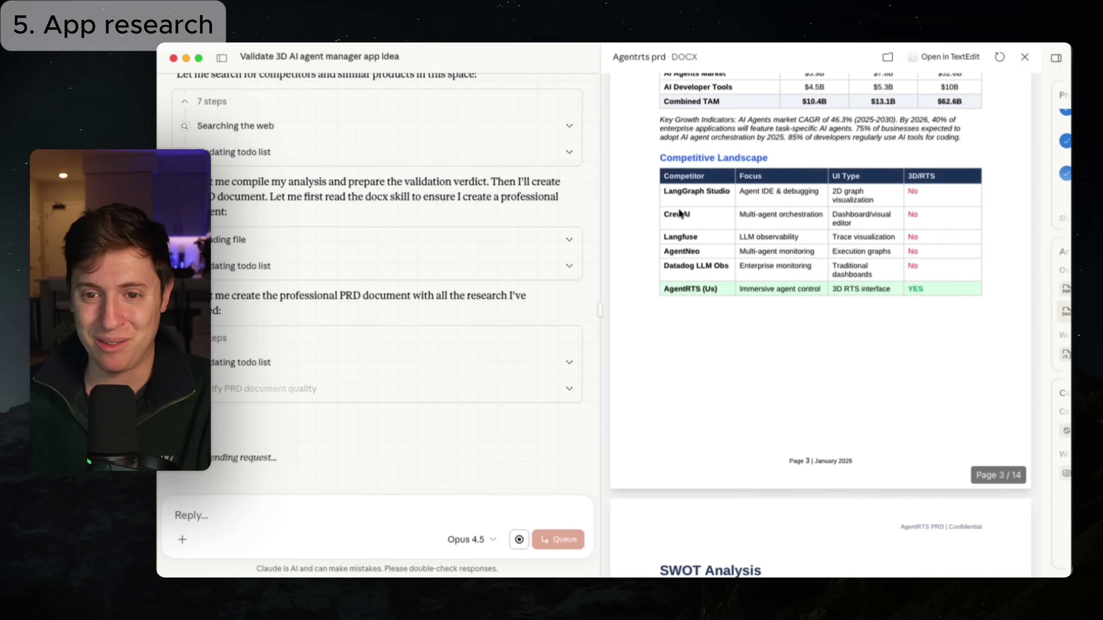
scroll(903, 212, down, 12)
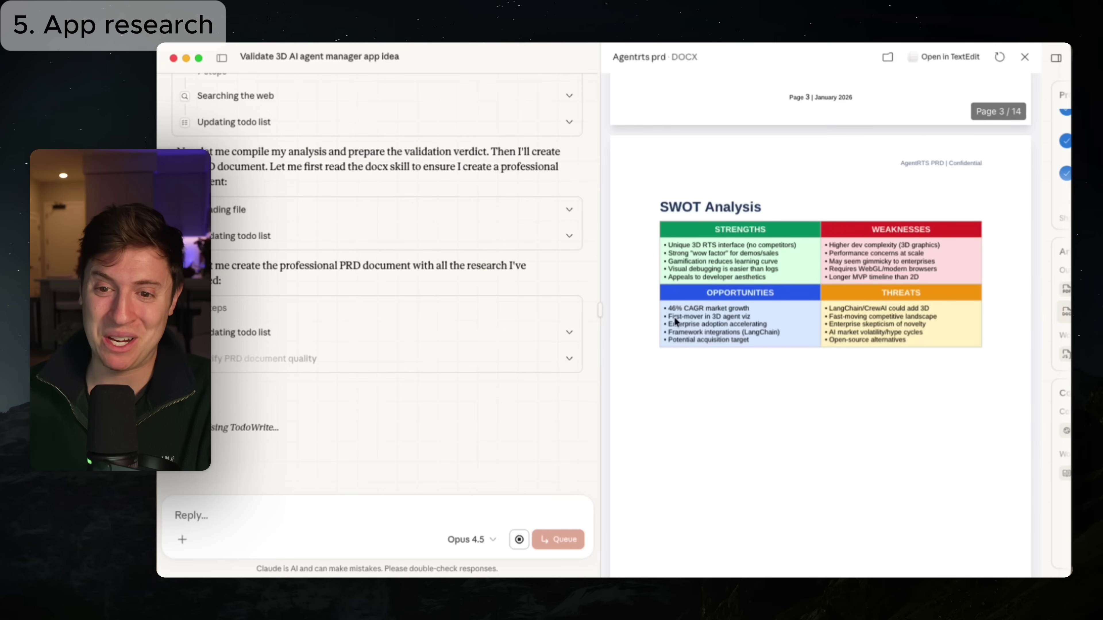
scroll(836, 244, down, 10)
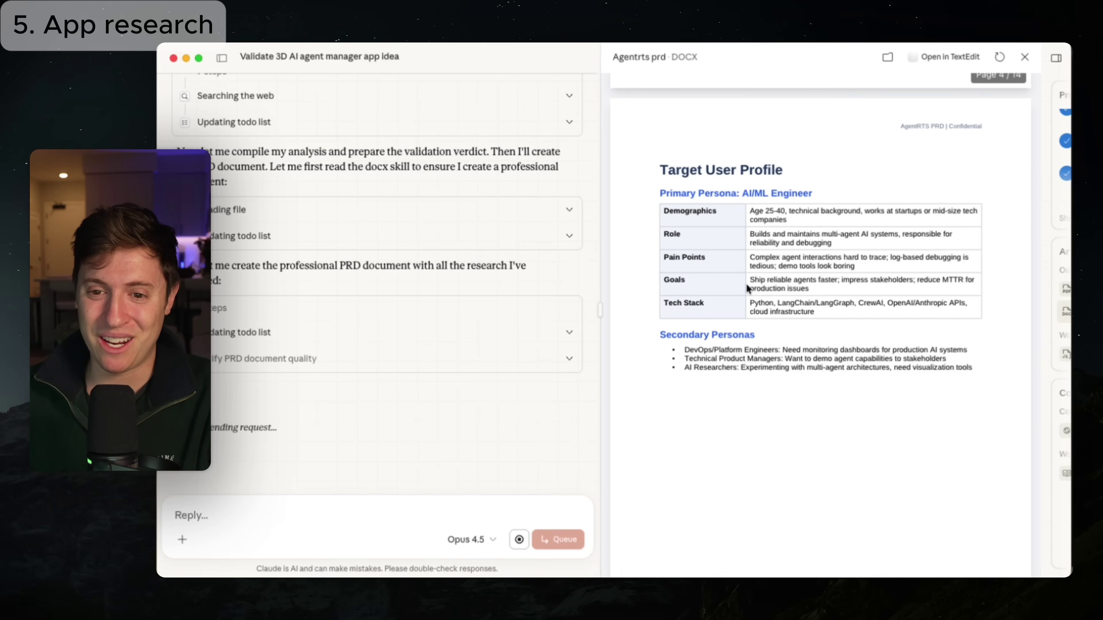
scroll(746, 283, down, 12)
scroll(791, 333, down, 8)
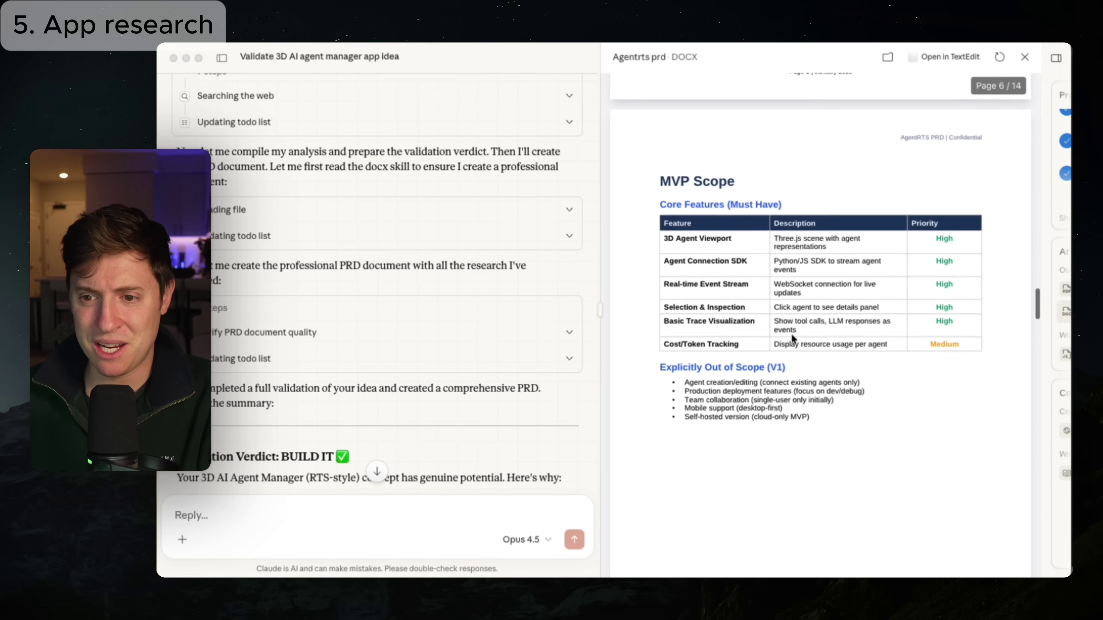
scroll(791, 334, down, 3)
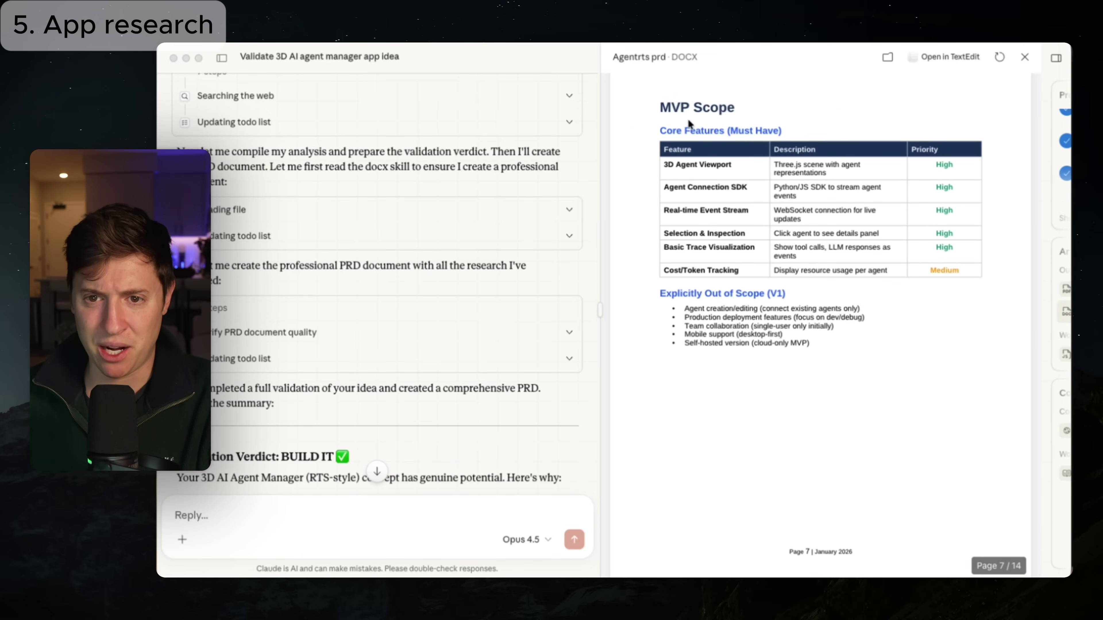
scroll(768, 130, down, 15)
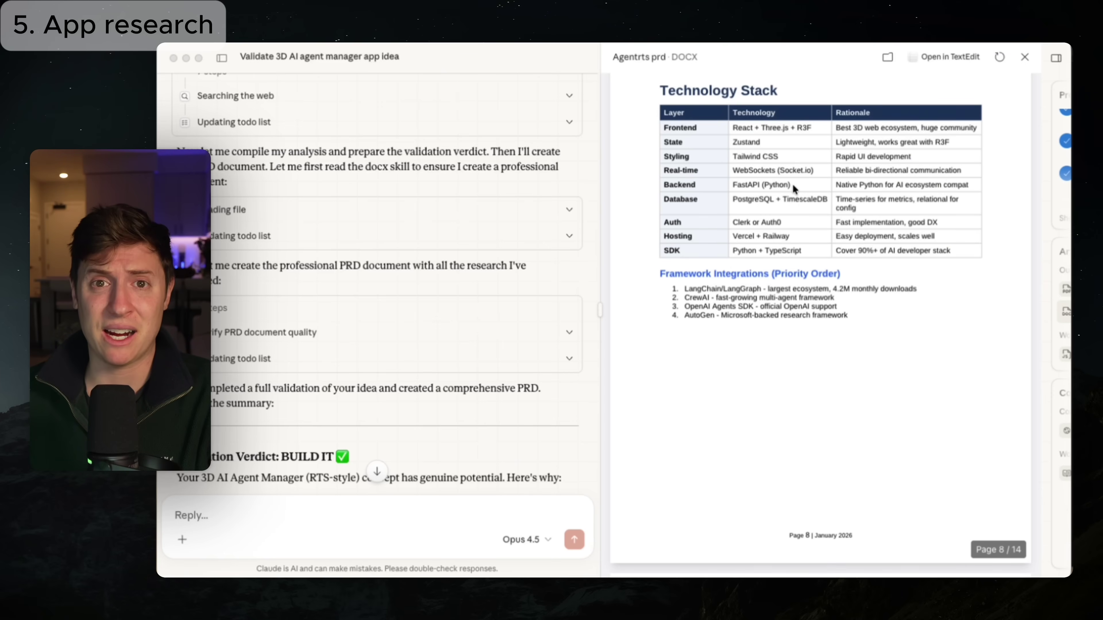
scroll(792, 184, down, 15)
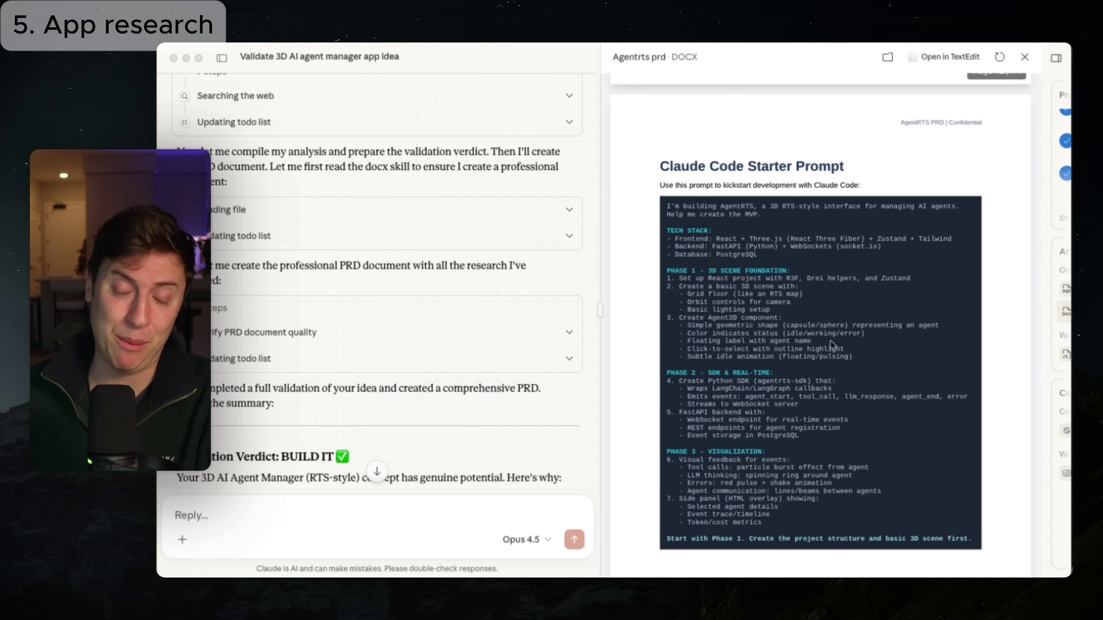
click(263, 513)
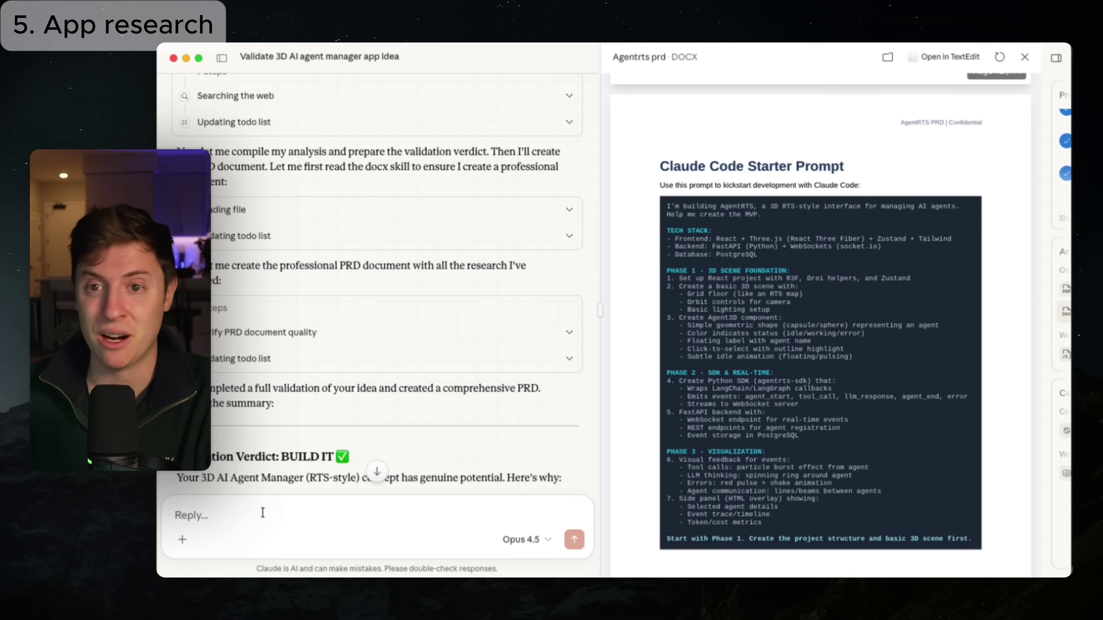